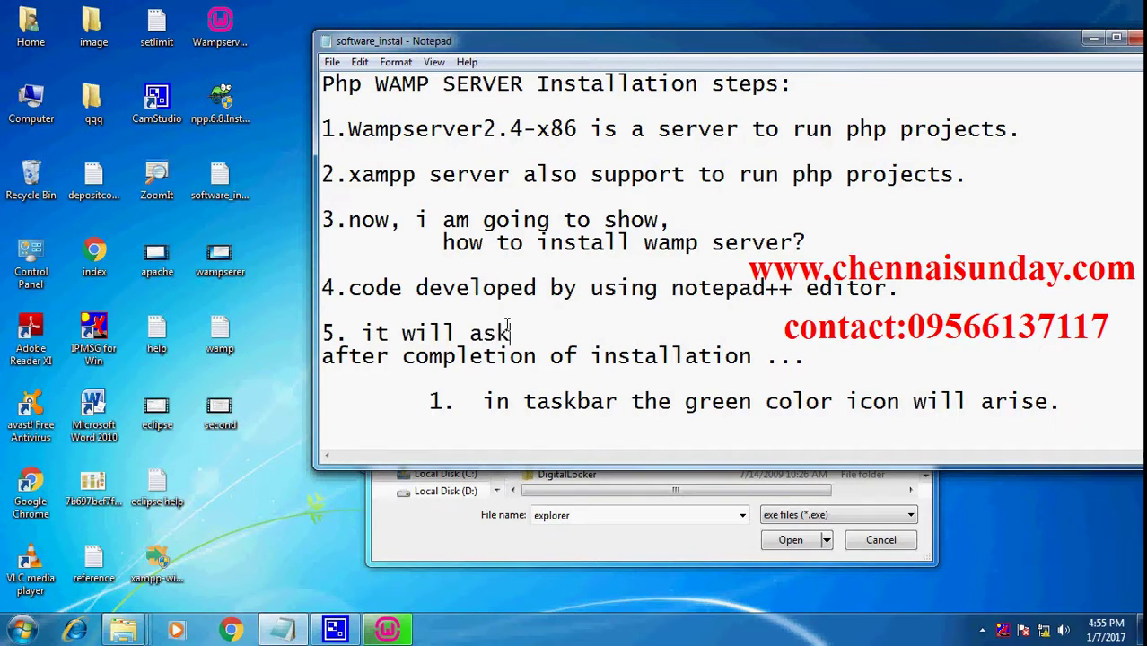
# Step: Continue note 5 with "for default browser. to run", leave a blank line, and add "our project. here no need to select anything......"
pyautogui.write('for default browser. to run')
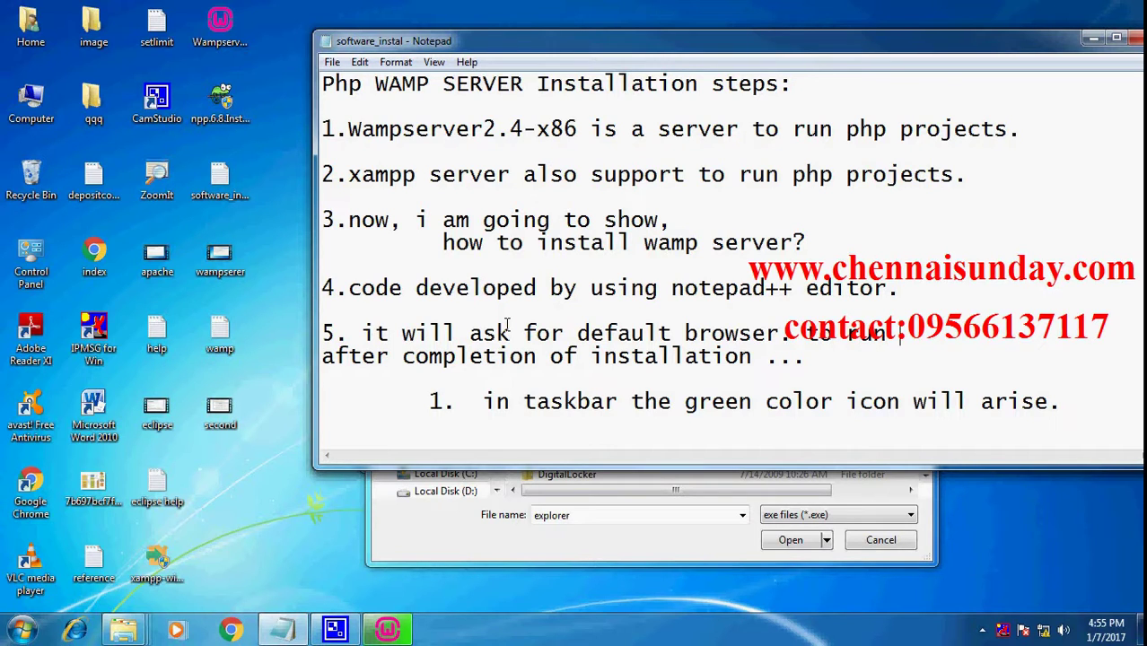
pyautogui.press('Return')
pyautogui.press('Return')
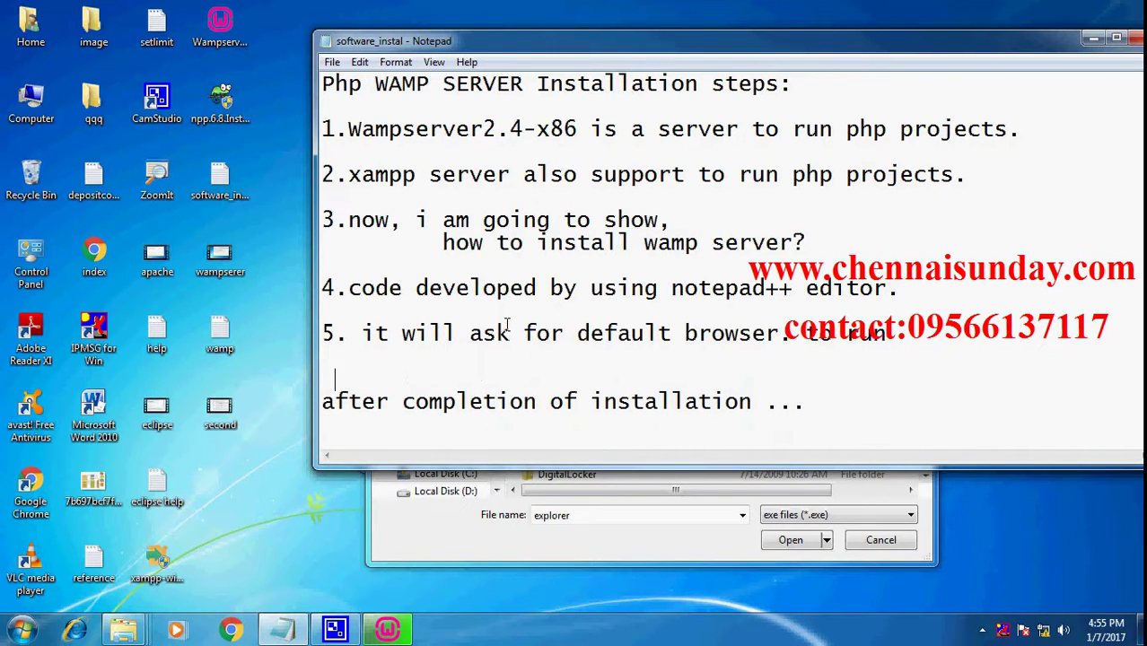
pyautogui.write('our project.')
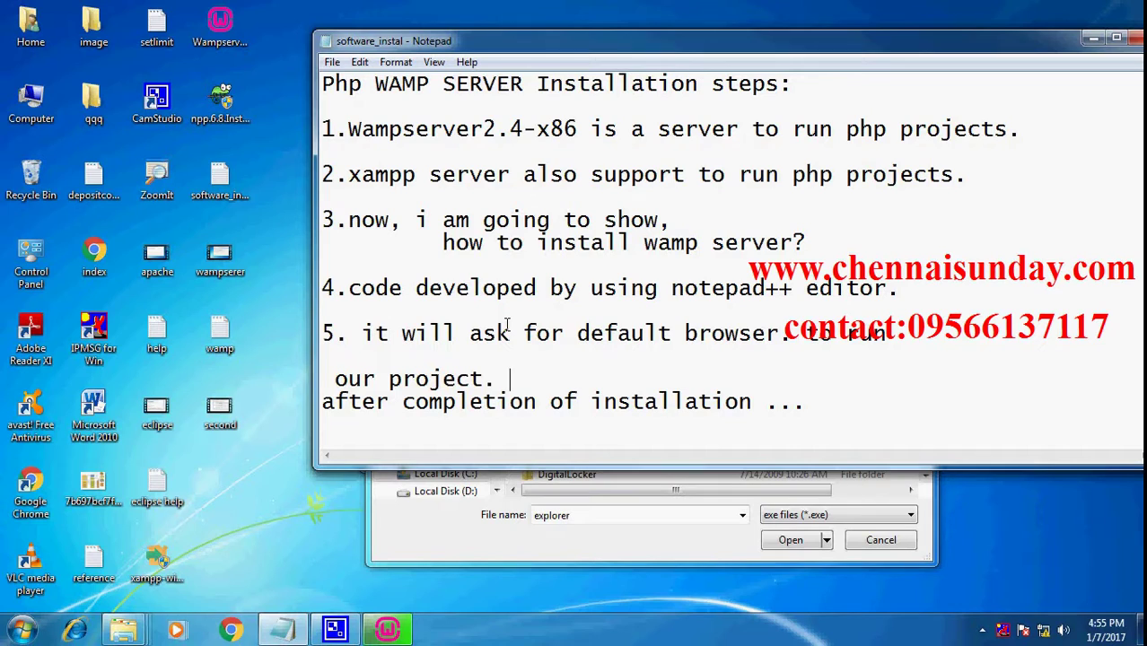
pyautogui.write(' here no need ')
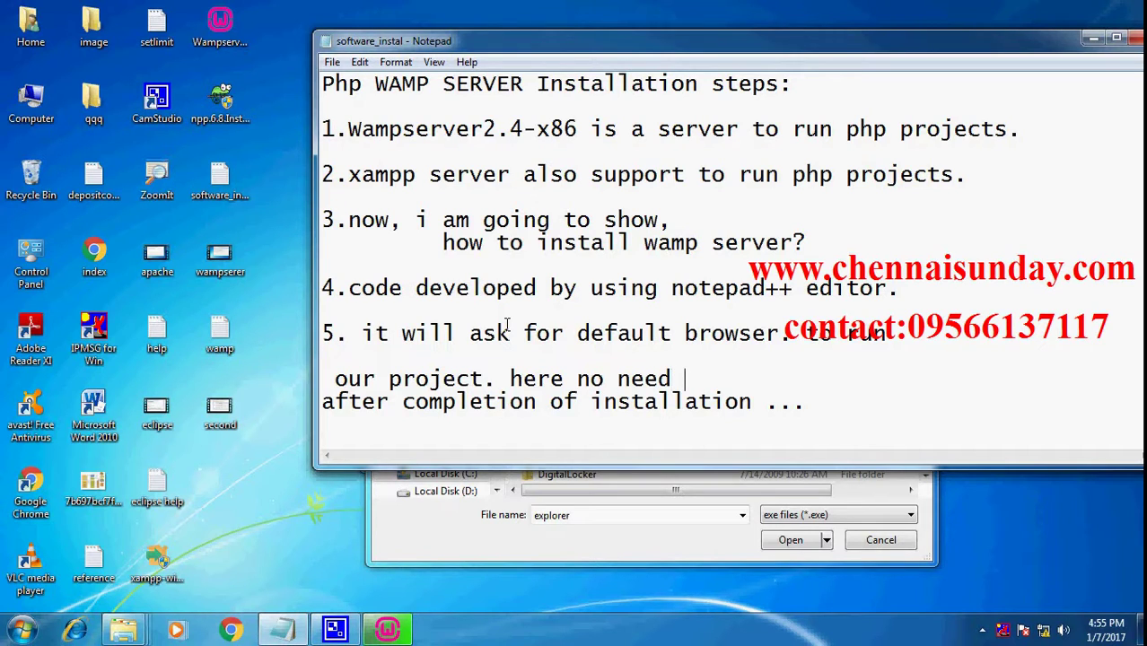
pyautogui.write('to select ')
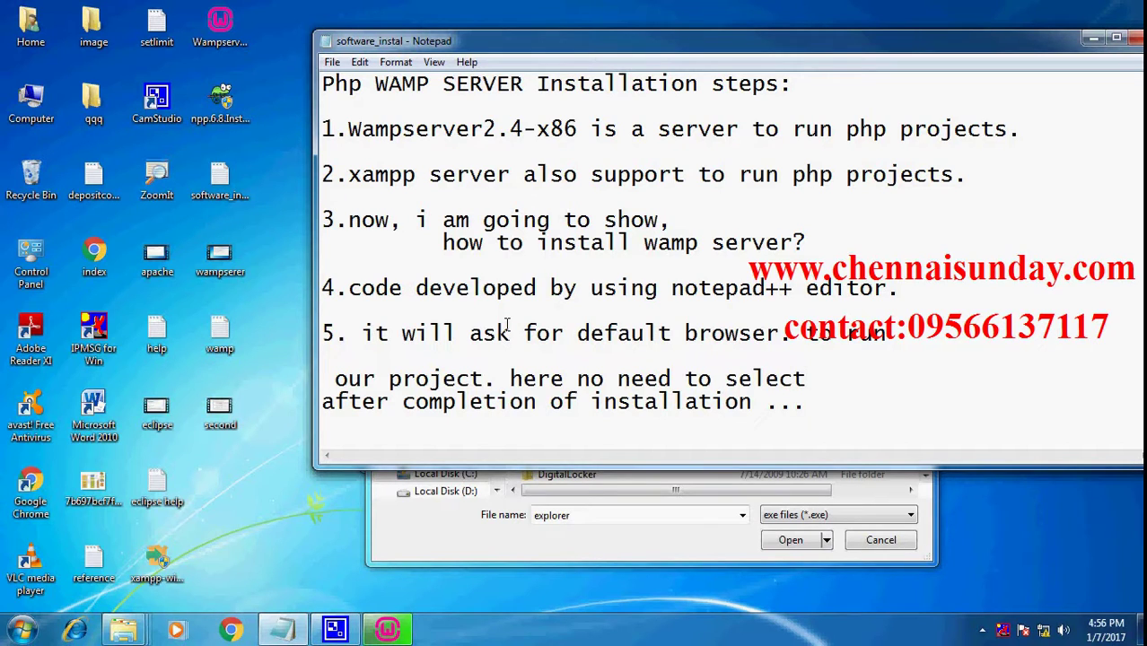
pyautogui.write('anything......')
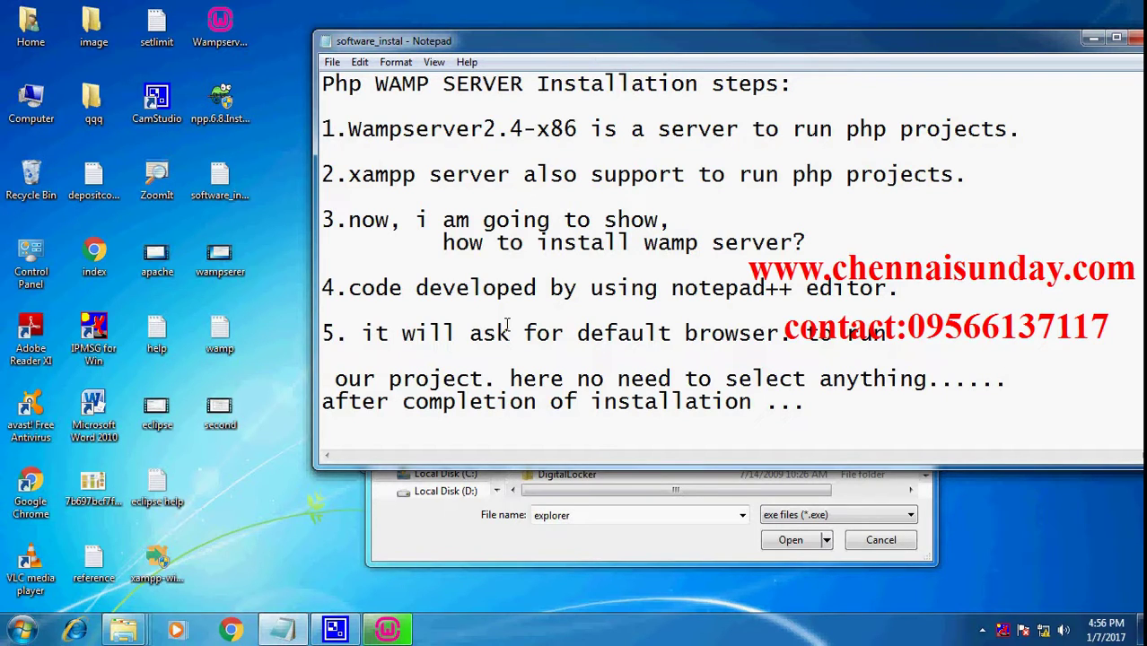
# Step: Finish the WampServer 2 setup with explorer as default browser, the default PHP mail parameters, and WampServer set to launch
pyautogui.click(1091, 41)
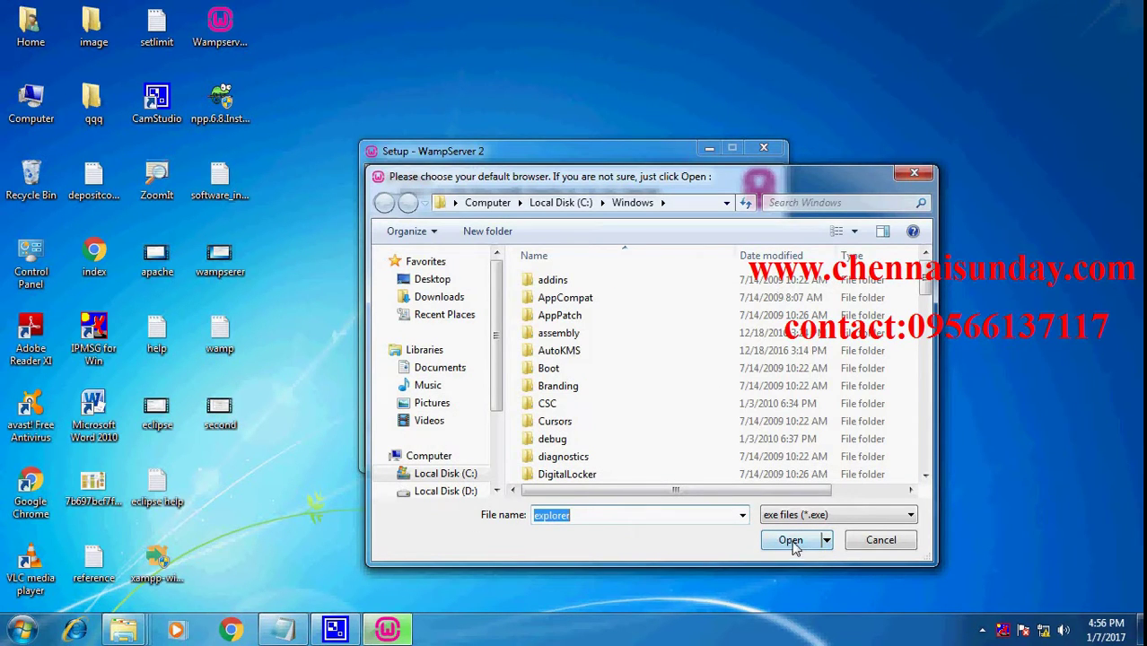
pyautogui.click(852, 540)
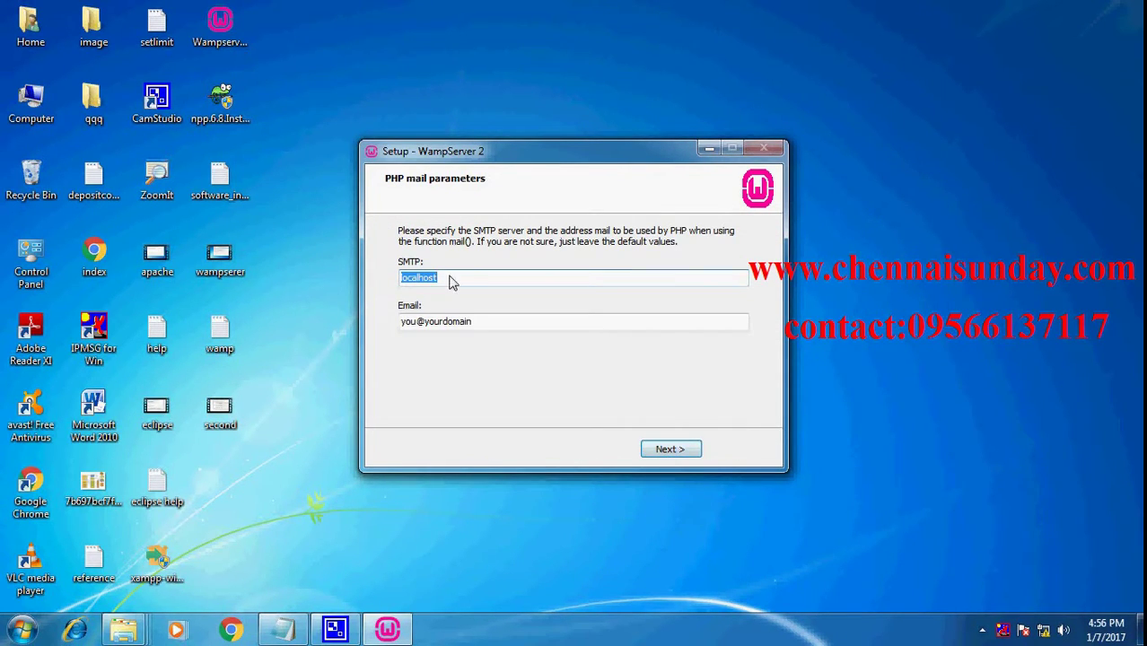
pyautogui.moveTo(484, 323); pyautogui.dragTo(402, 333)
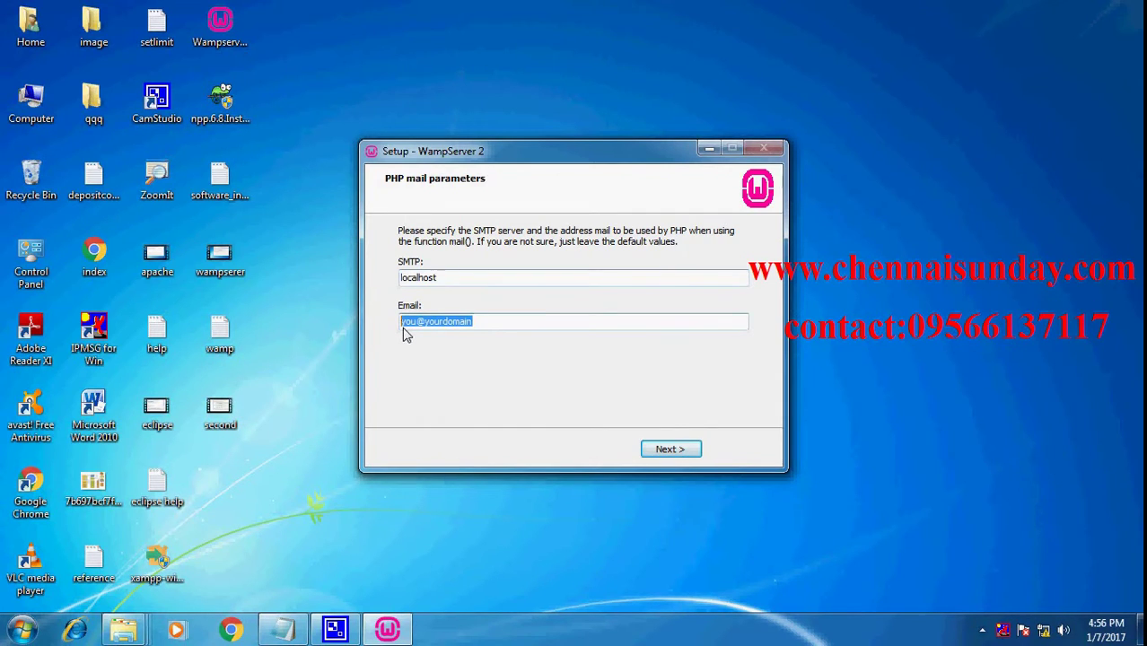
pyautogui.click(671, 449)
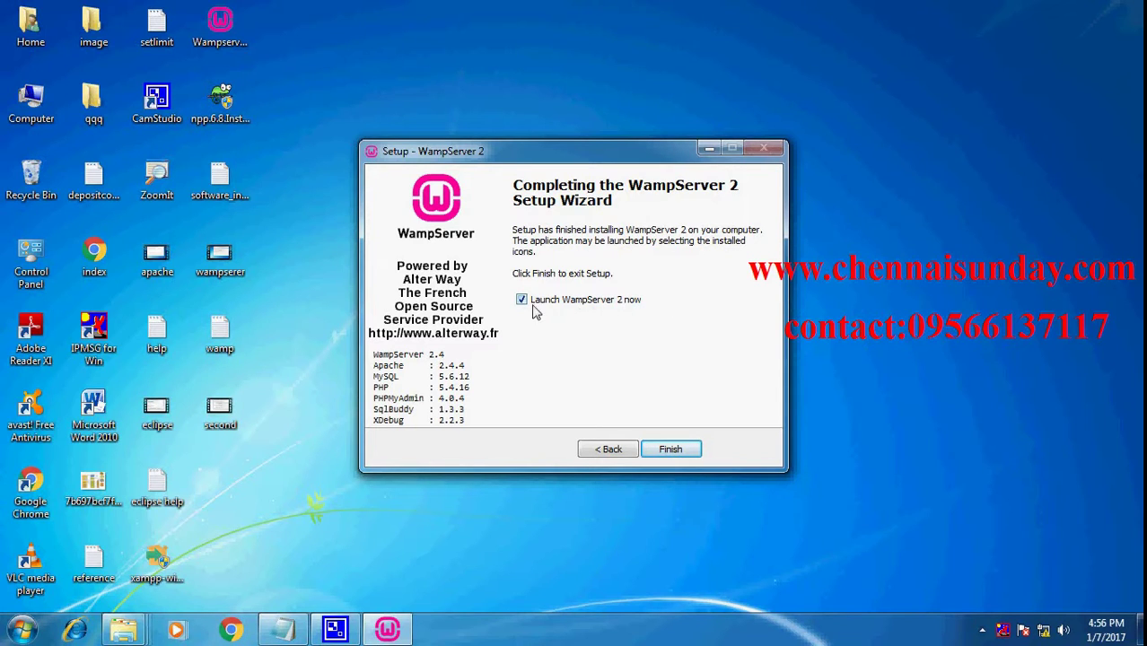
pyautogui.click(669, 449)
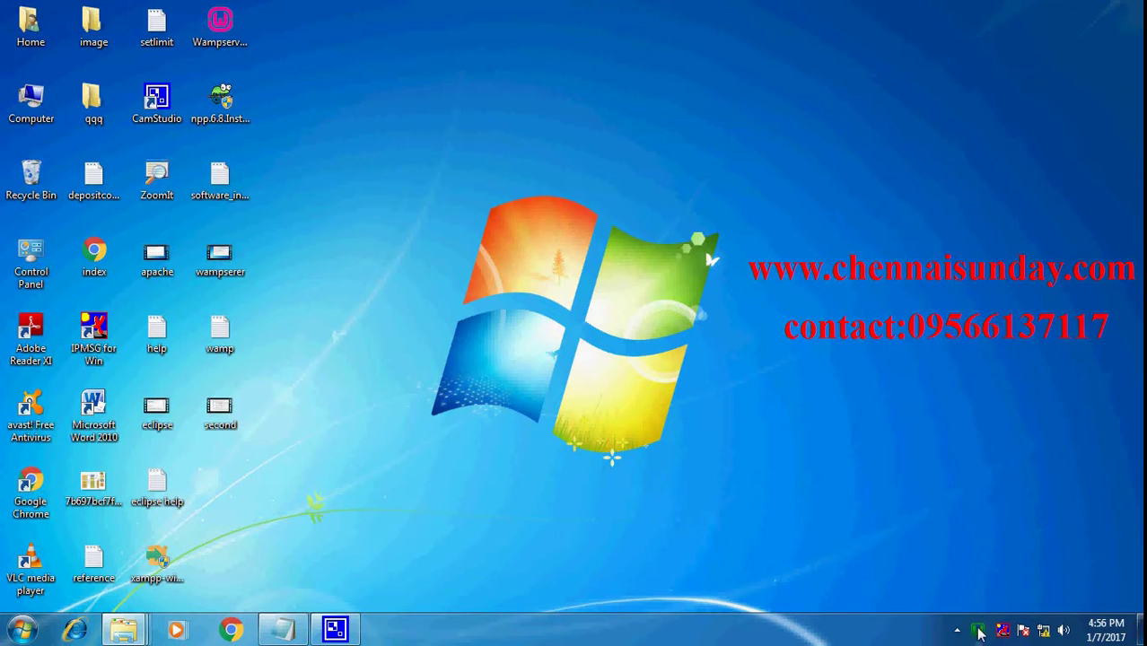
# Step: Review the notes under "after completion of installation", marking the points about the green taskbar icon and a perfect installation
pyautogui.click(281, 631)
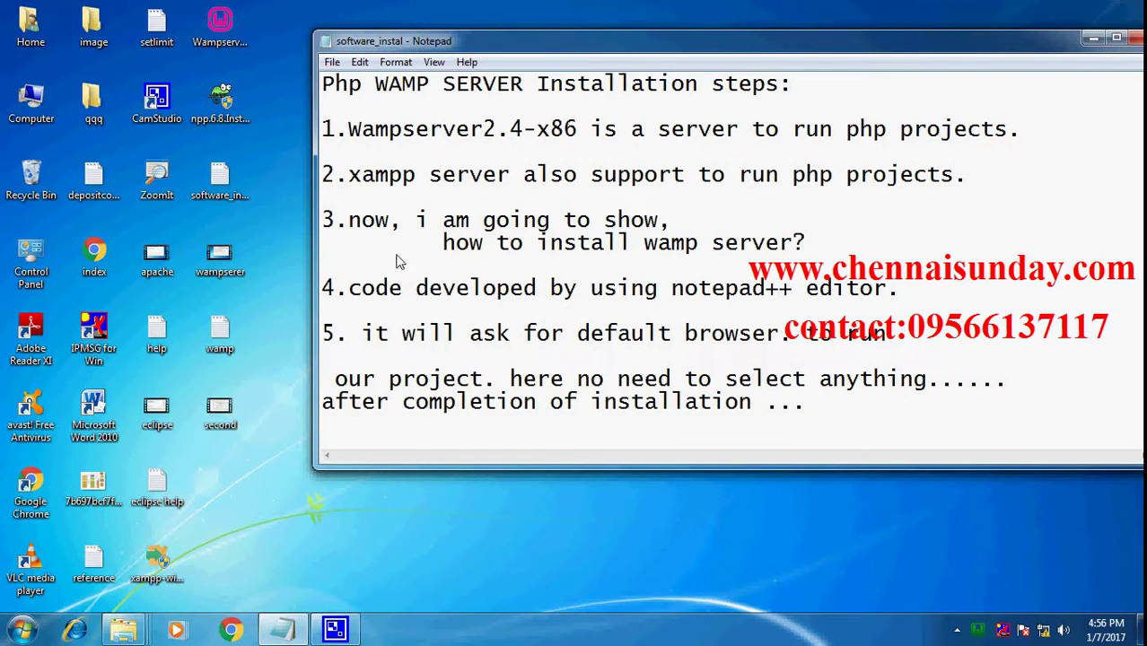
pyautogui.scroll(-5, 627, 279)
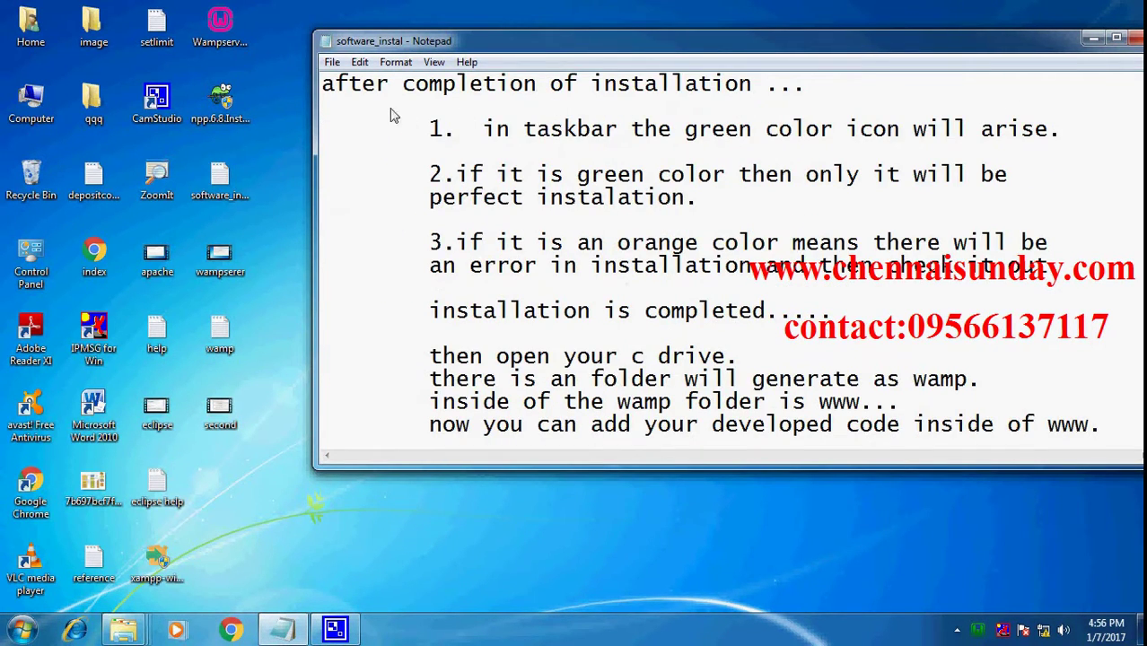
pyautogui.moveTo(764, 87); pyautogui.dragTo(321, 85)
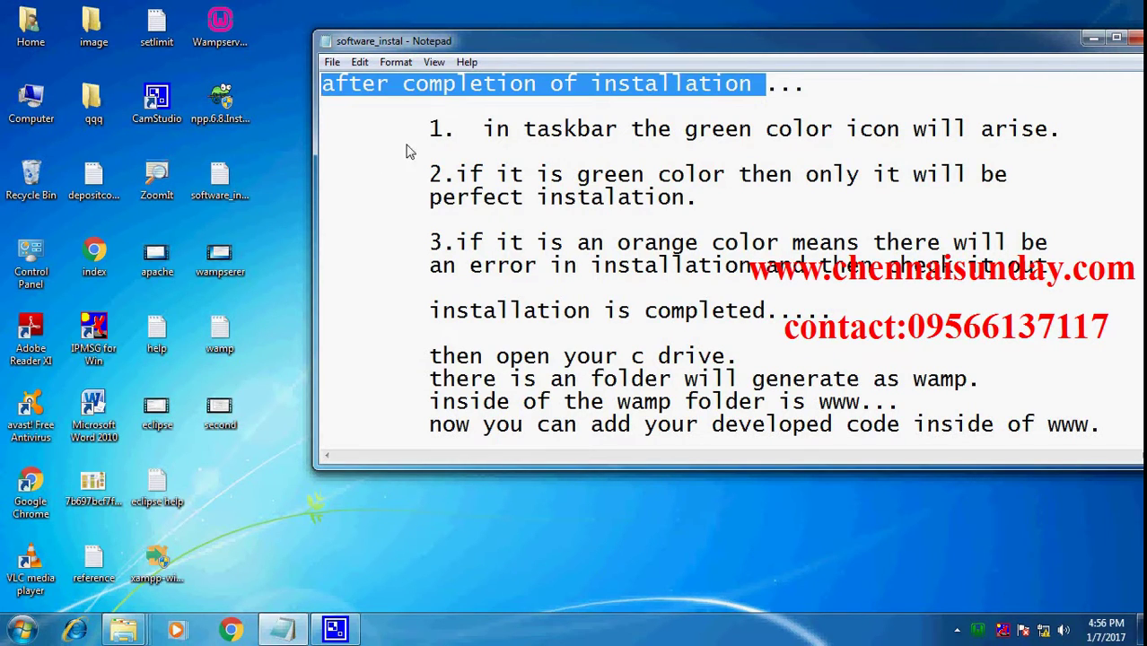
pyautogui.click(484, 133)
pyautogui.moveTo(429, 133); pyautogui.dragTo(750, 133)
pyautogui.click(1019, 140)
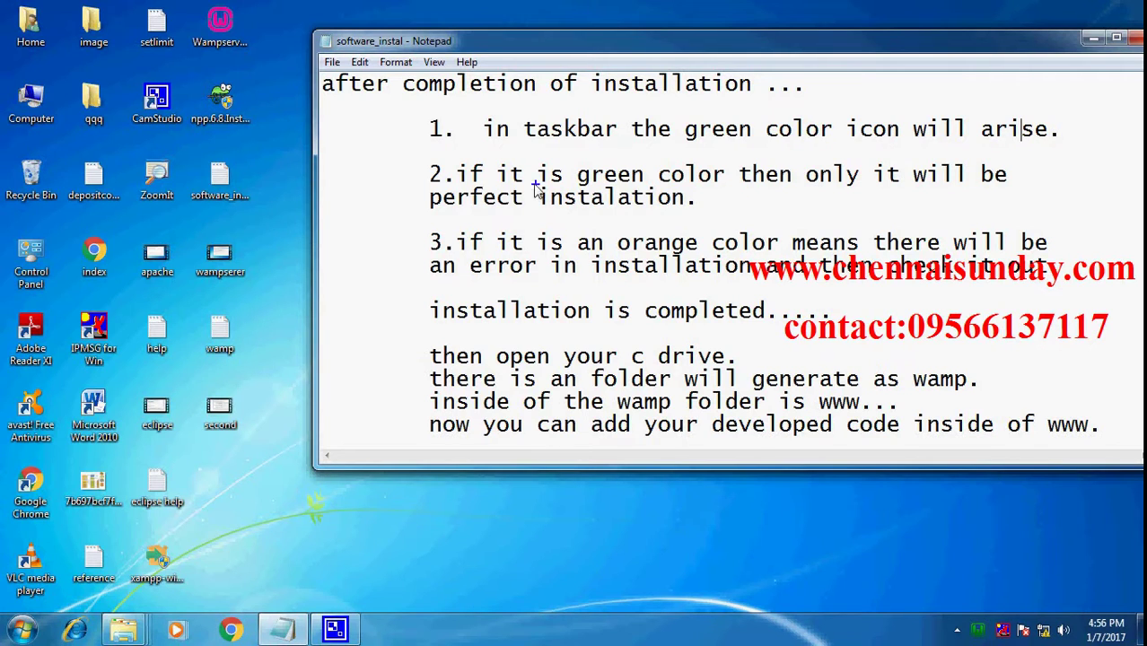
pyautogui.moveTo(453, 165)
pyautogui.mouseDown()
pyautogui.moveTo(479, 185)
pyautogui.moveTo(963, 195)
pyautogui.moveTo(1079, 221)
pyautogui.mouseUp()
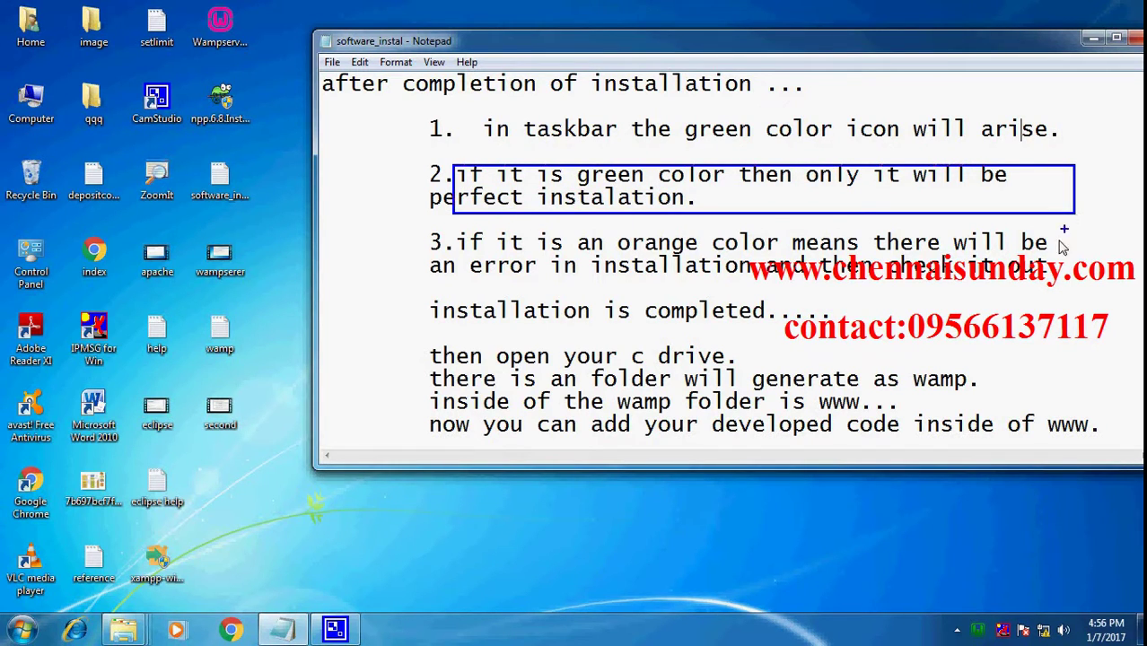
pyautogui.press('Escape')
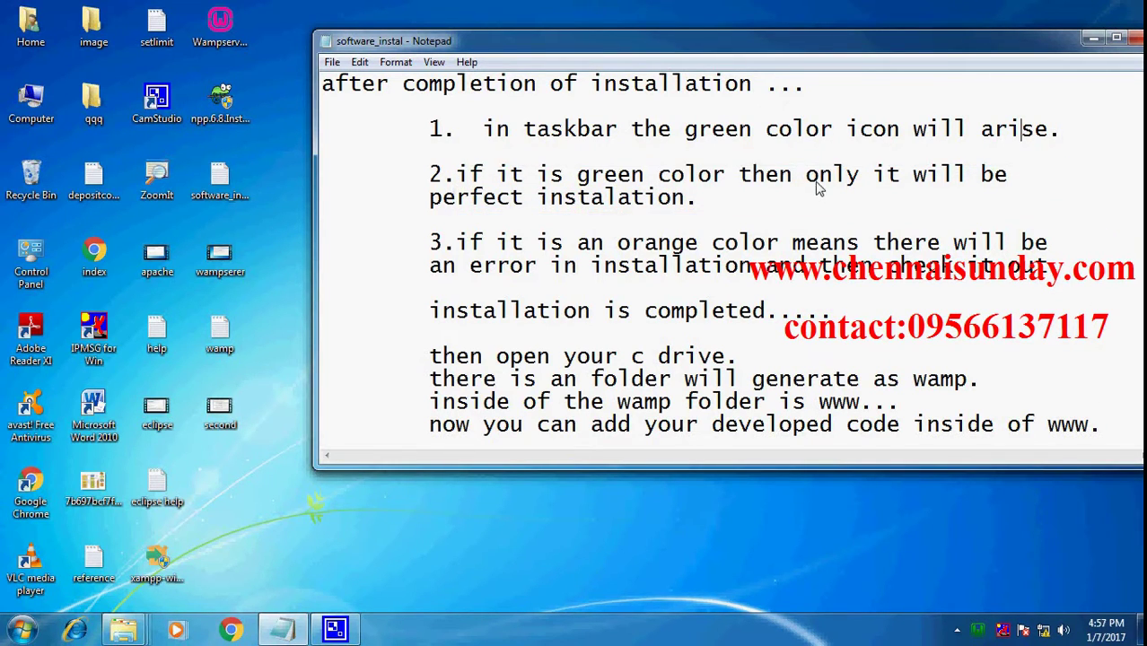
# Step: Put WampServer 2.4 online and look through its Apache options and MySQL service options
pyautogui.click(977, 632)
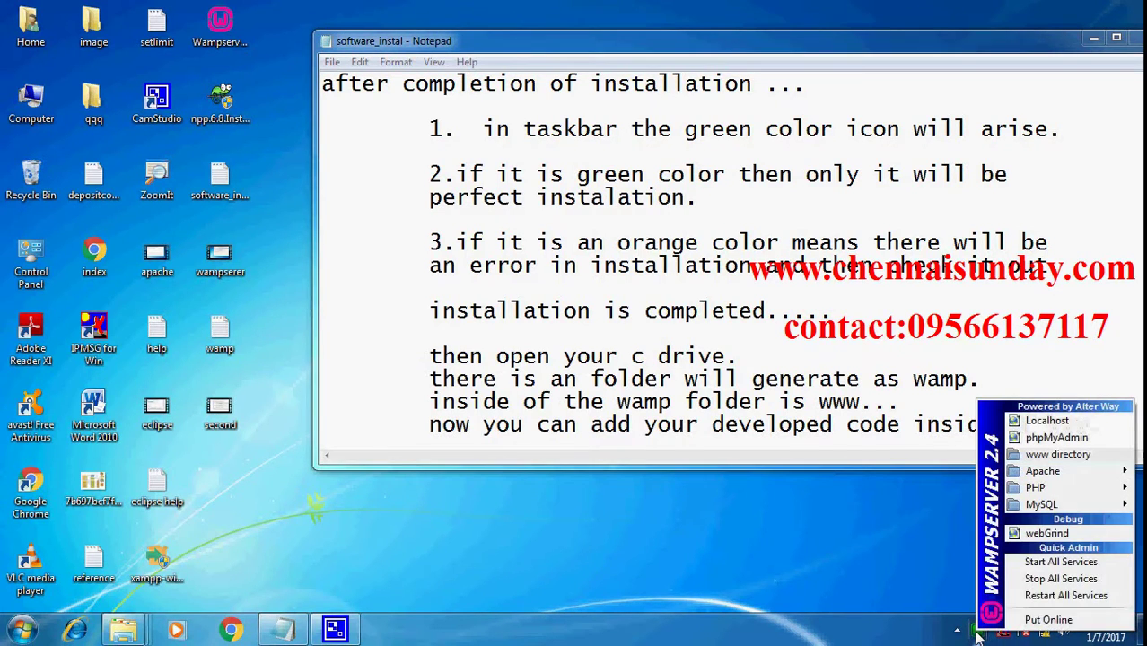
pyautogui.click(1040, 621)
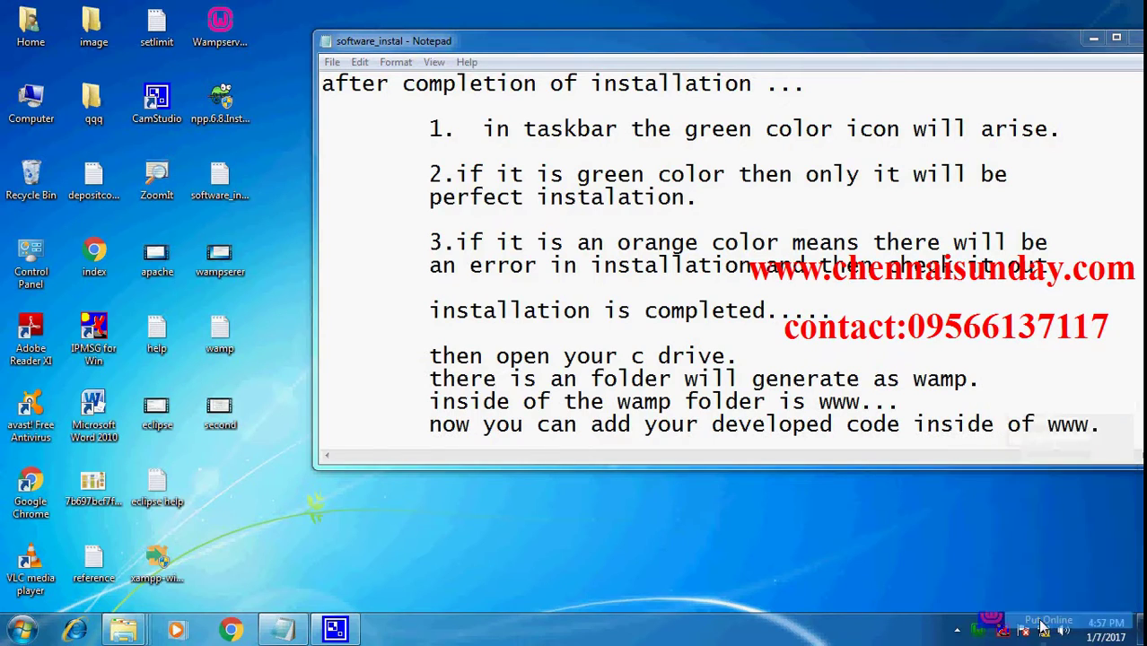
pyautogui.click(980, 632)
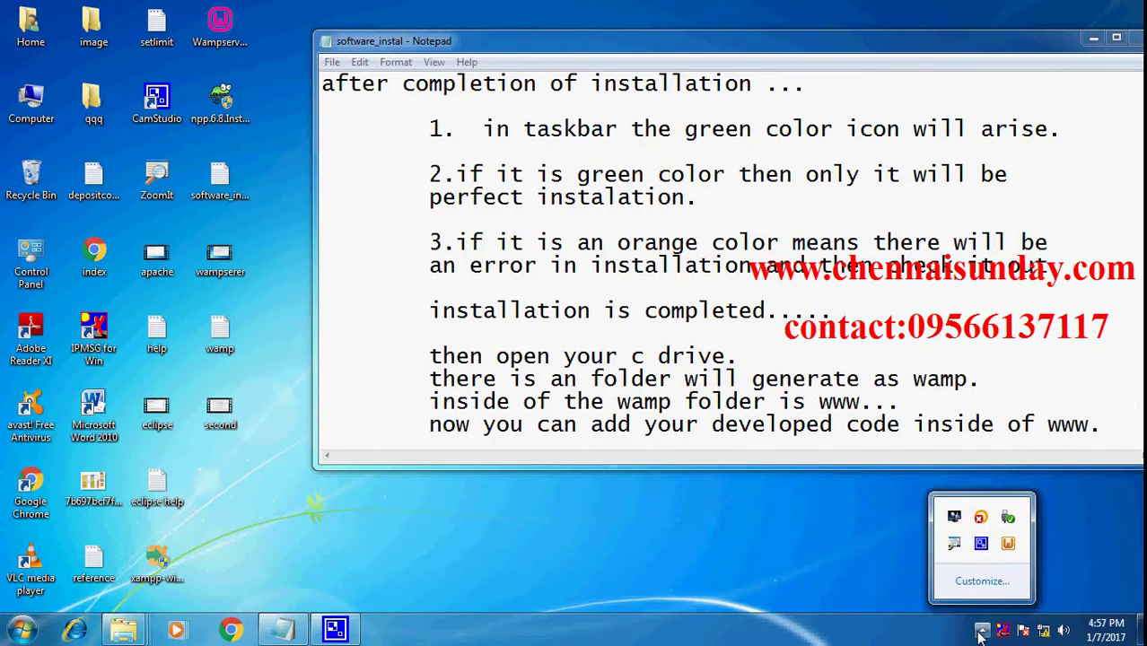
pyautogui.click(1007, 545)
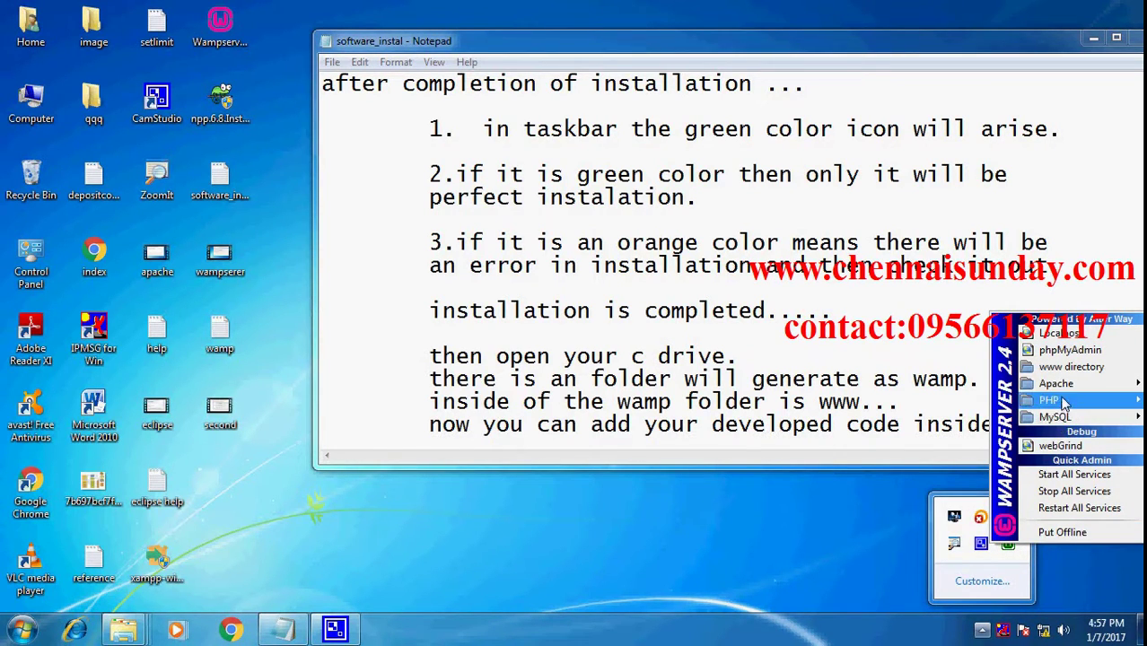
pyautogui.moveTo(1055, 383)
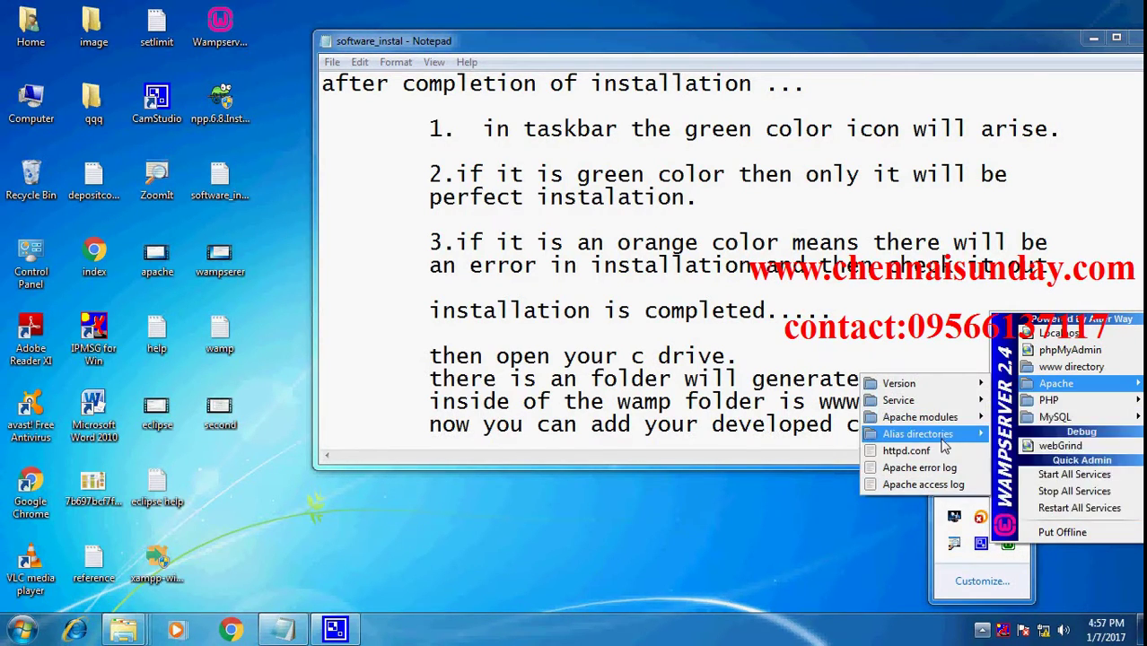
pyautogui.moveTo(1017, 418)
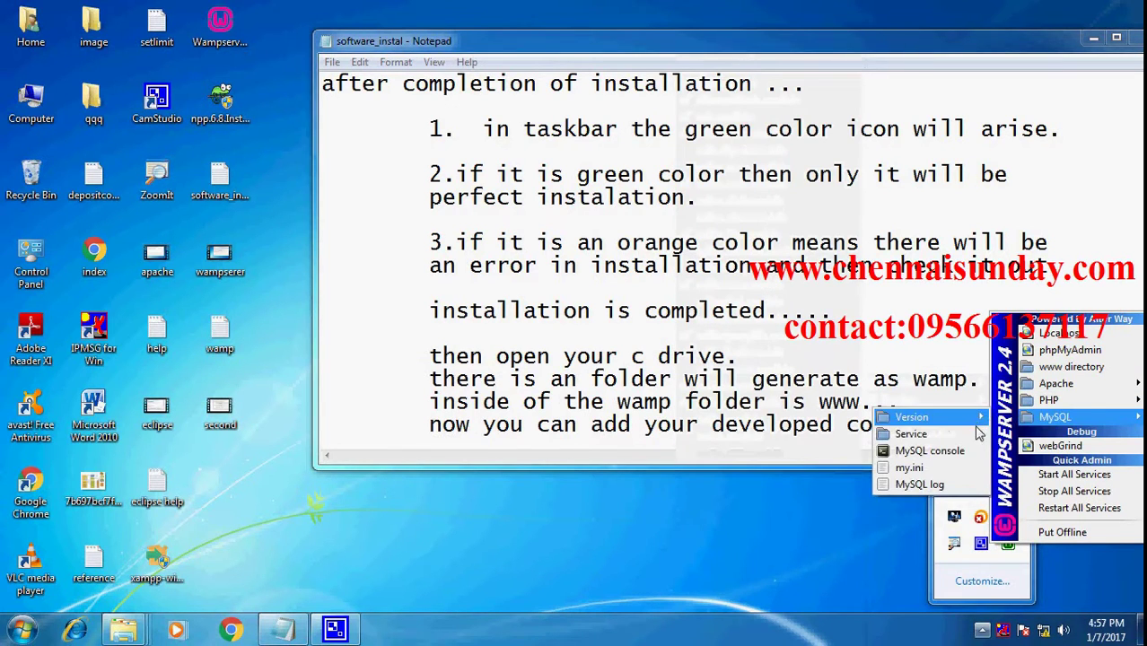
pyautogui.moveTo(979, 435)
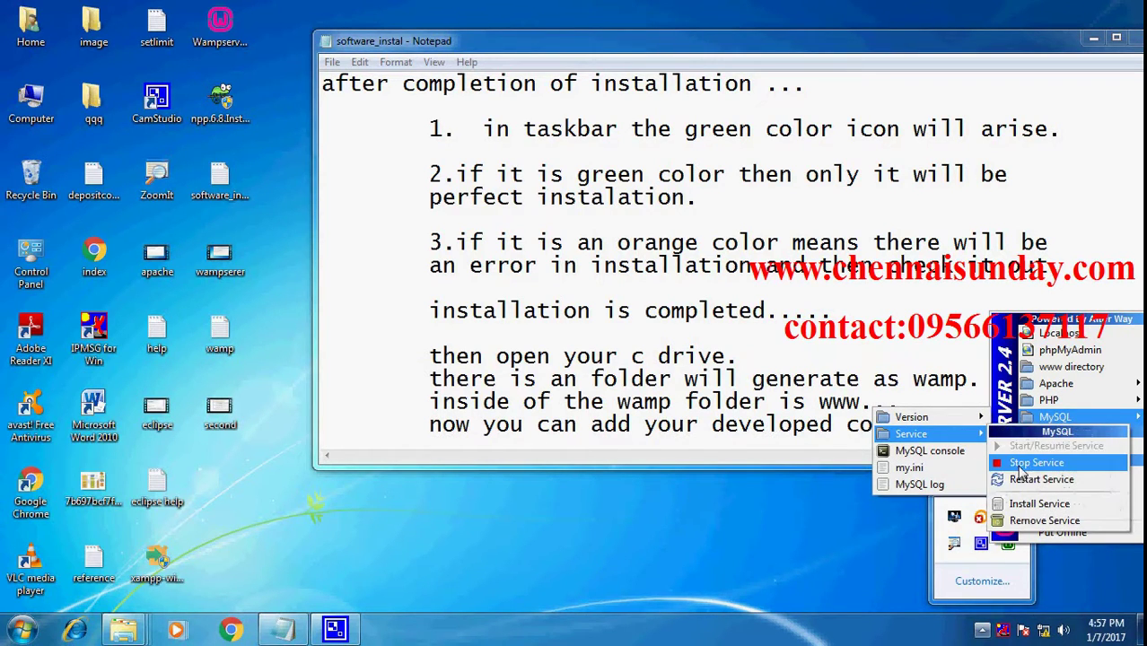
pyautogui.click(820, 530)
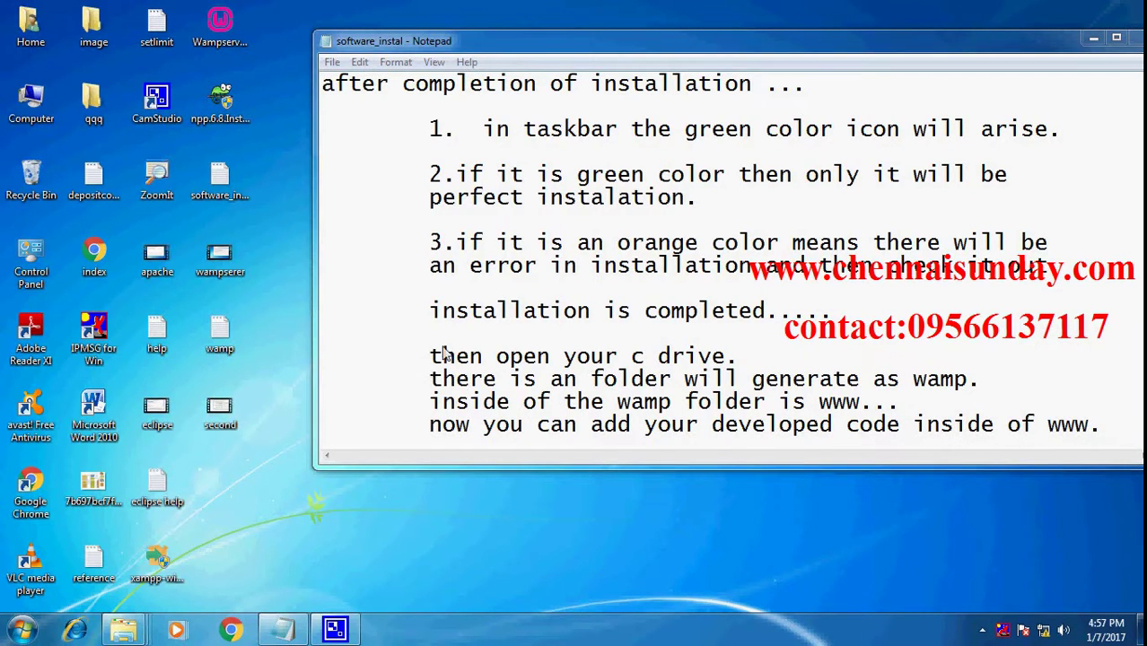
# Step: Highlight the notes about the C drive and the generated wamp folder, and open Local Disk (C:) to locate that folder
pyautogui.moveTo(431, 358); pyautogui.dragTo(741, 360)
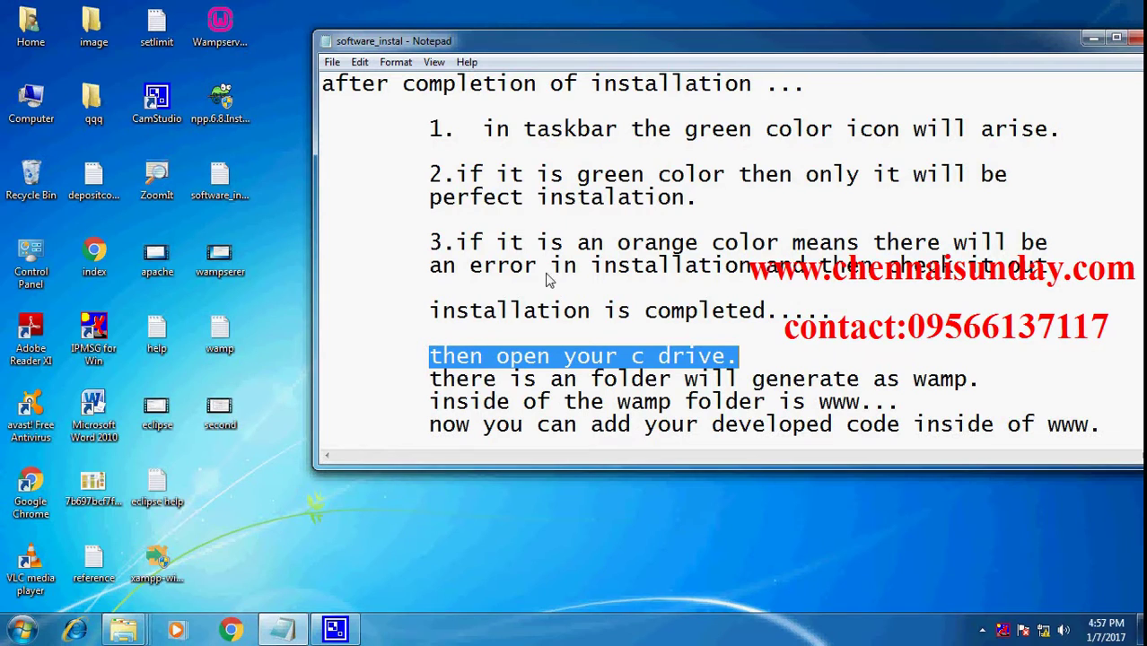
pyautogui.click(716, 364)
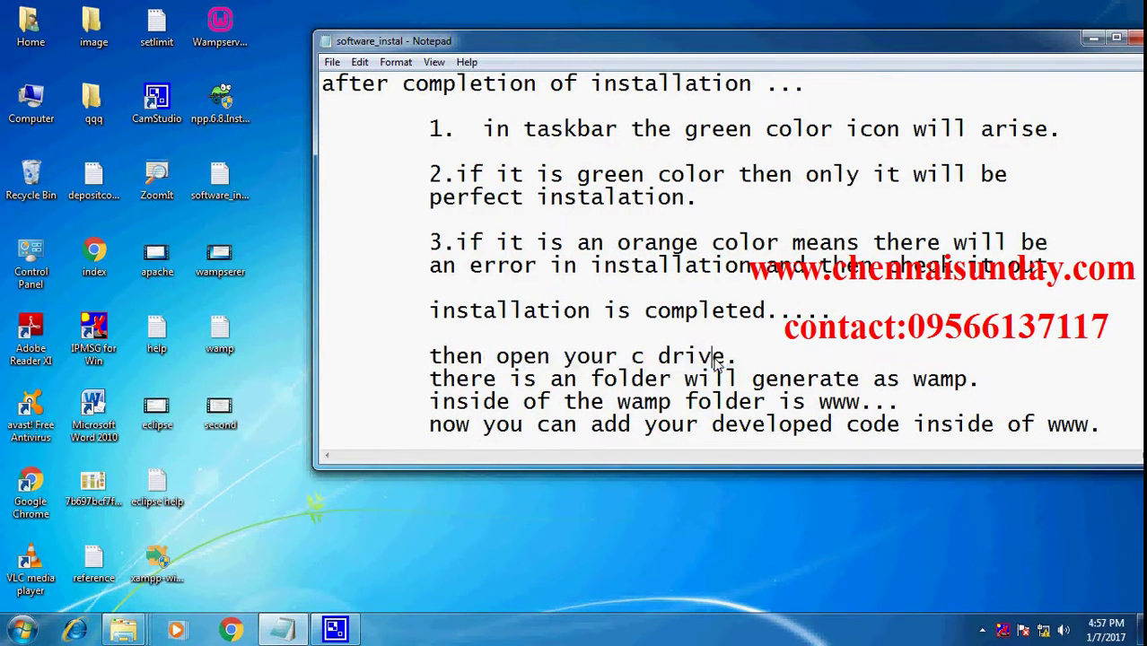
pyautogui.moveTo(429, 380); pyautogui.dragTo(980, 381)
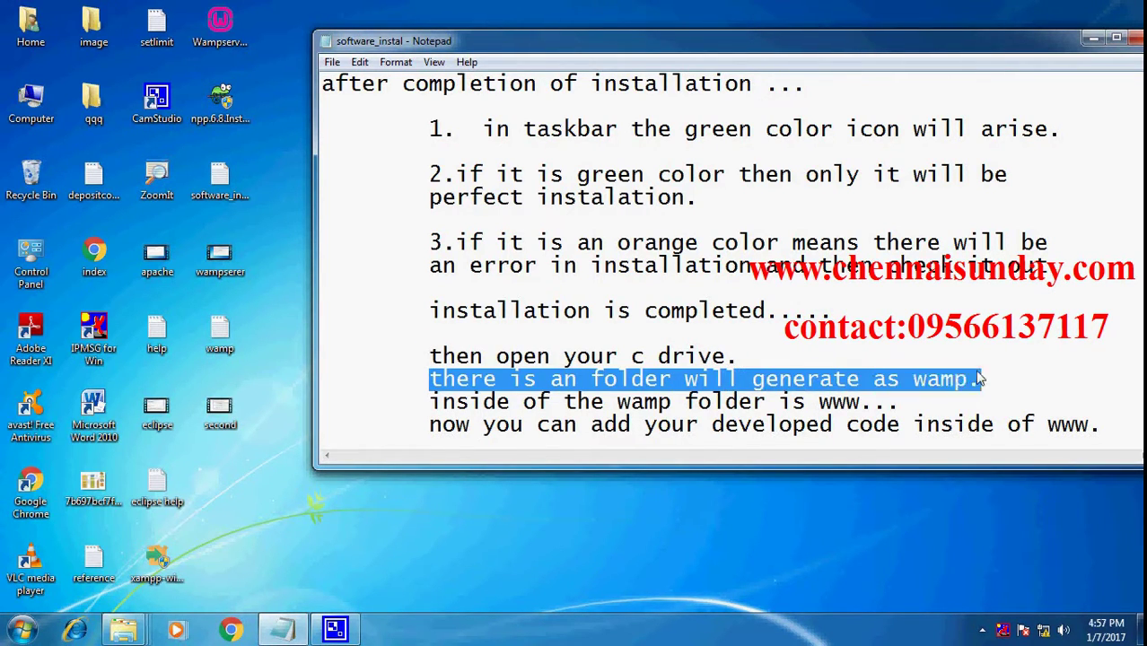
pyautogui.doubleClick(31, 106)
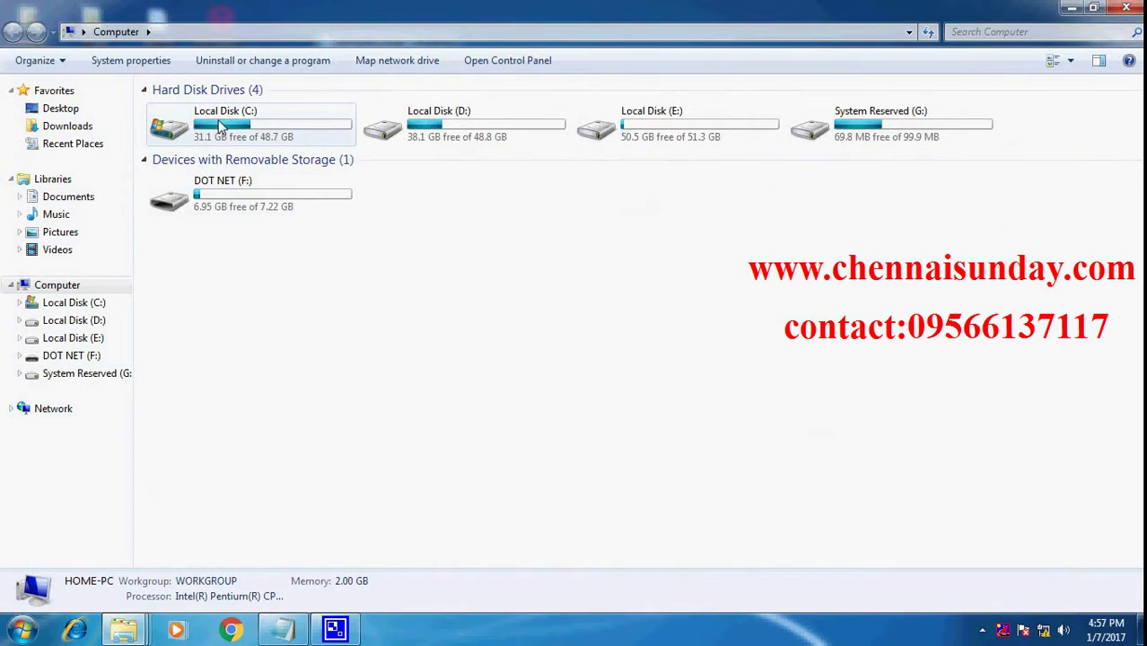
pyautogui.doubleClick(220, 129)
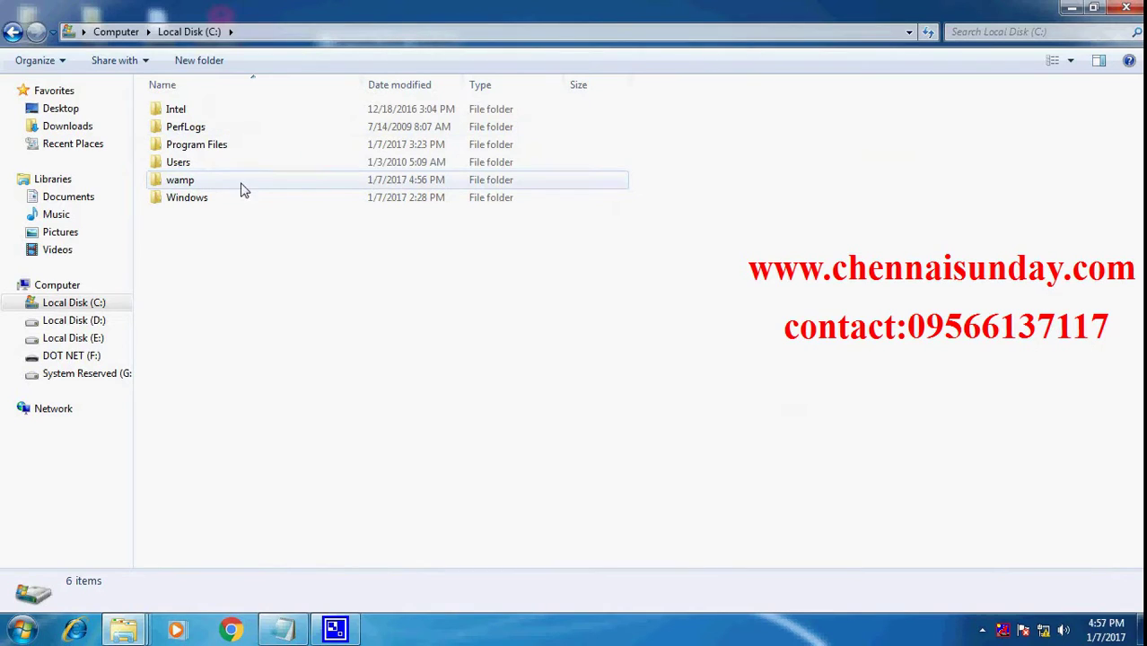
pyautogui.click(282, 630)
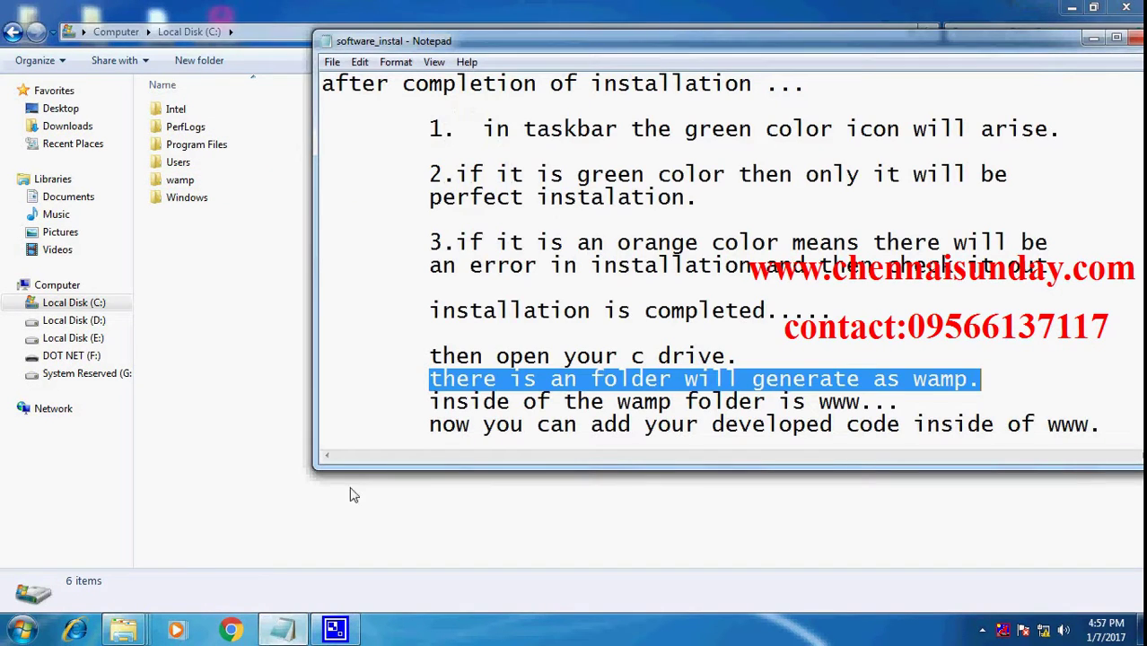
pyautogui.click(423, 404)
pyautogui.moveTo(424, 404); pyautogui.dragTo(896, 409)
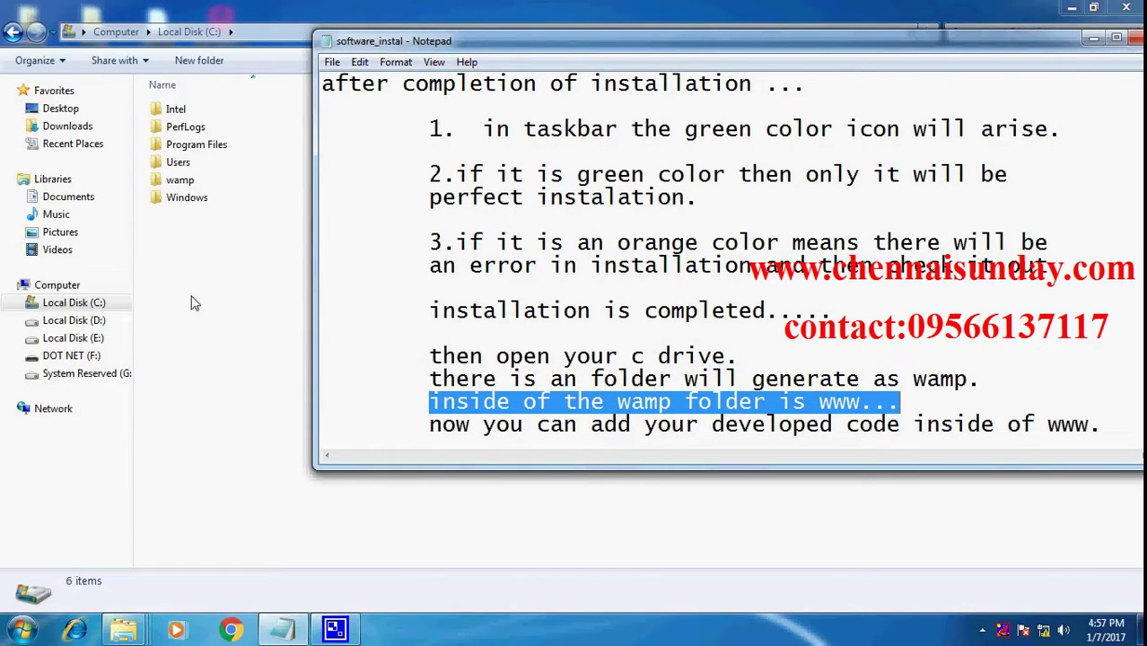
pyautogui.click(173, 244)
pyautogui.doubleClick(192, 180)
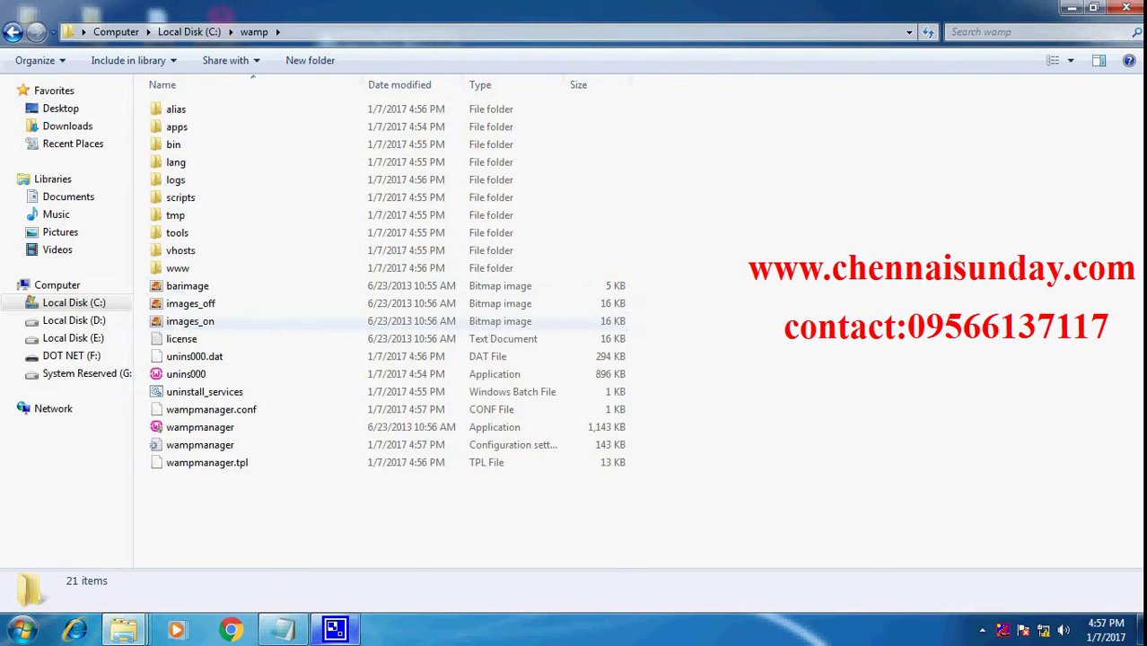
pyautogui.click(282, 630)
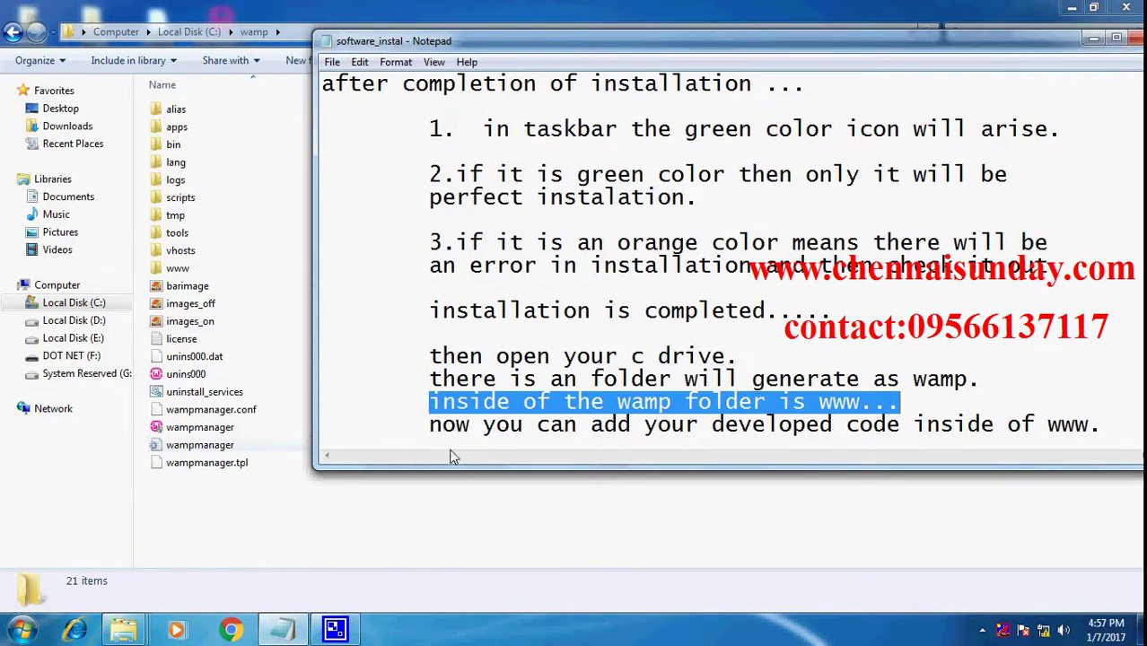
pyautogui.moveTo(424, 433); pyautogui.dragTo(1104, 437)
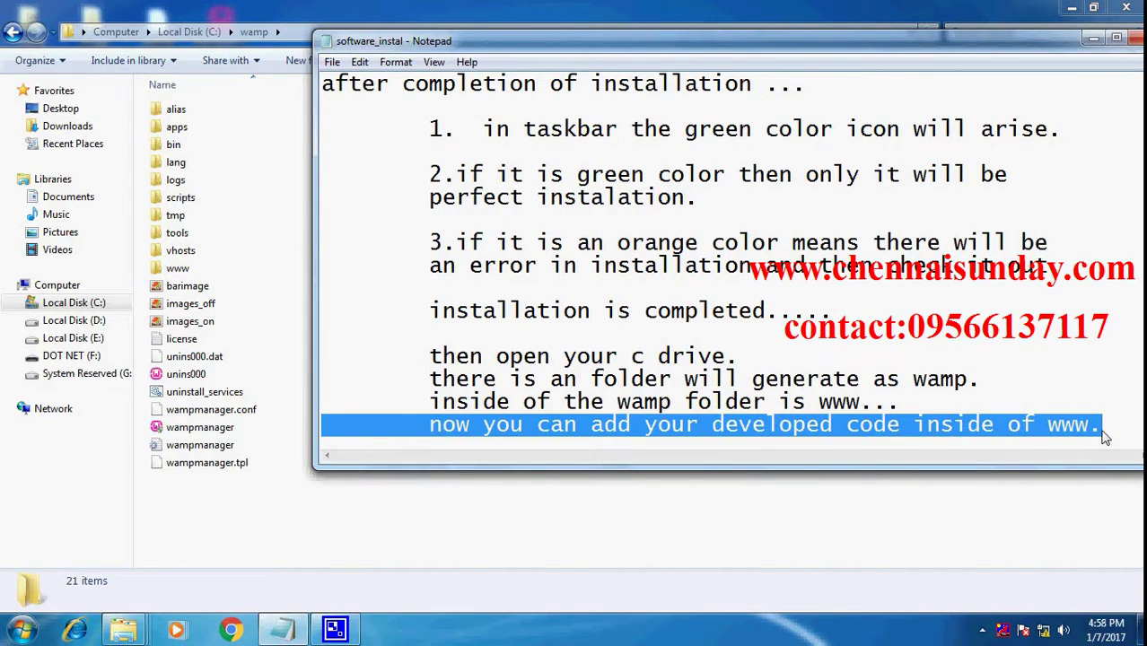
# Step: Open the www folder inside wamp to view its PHP files, and return to the wamp folder
pyautogui.click(1090, 439)
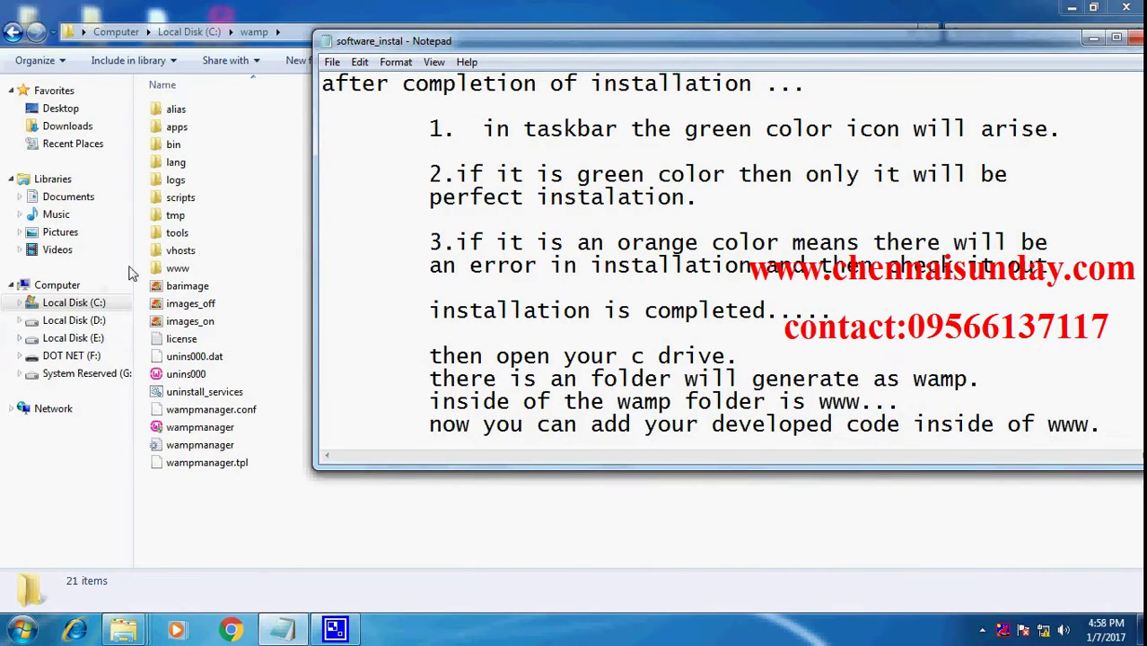
pyautogui.doubleClick(175, 269)
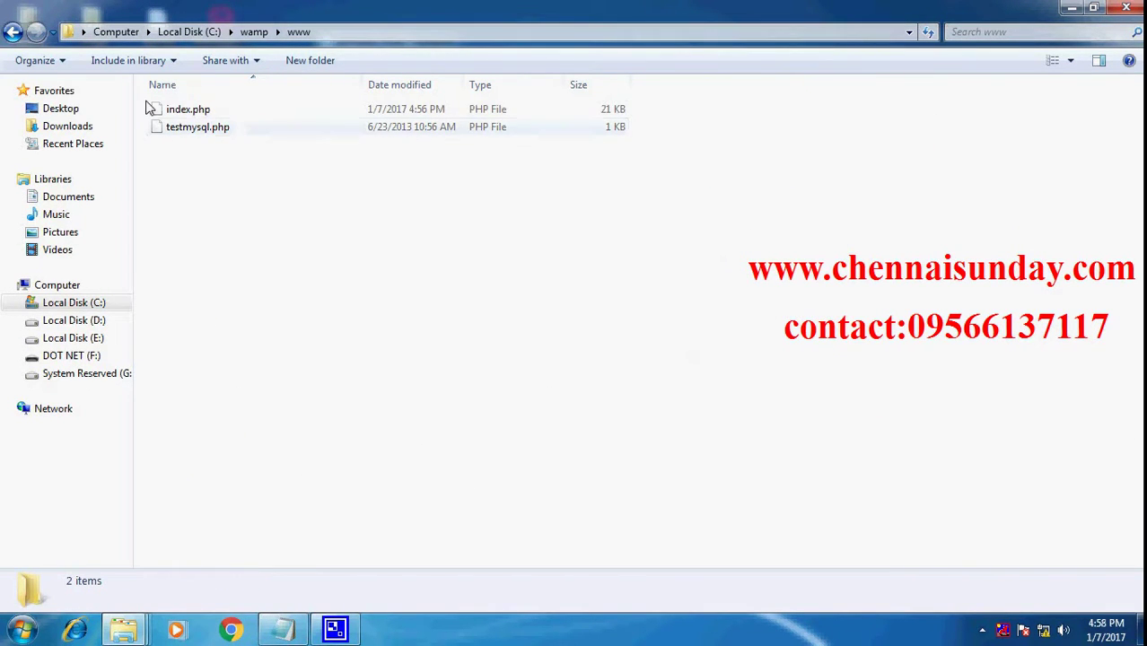
pyautogui.click(13, 33)
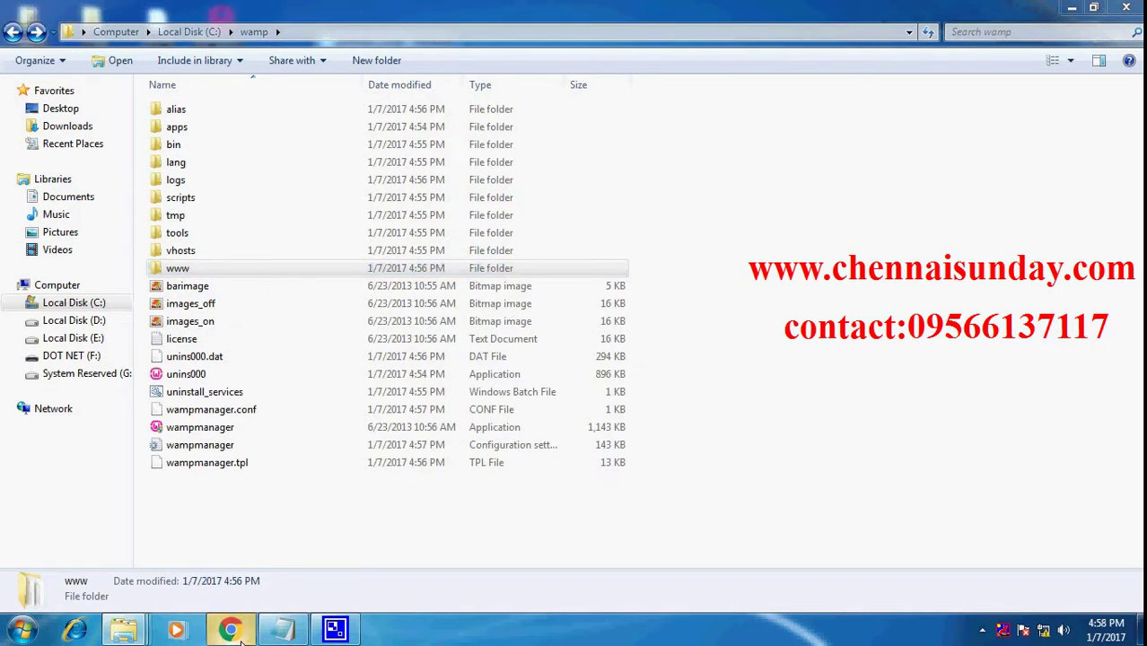
# Step: Switch to Chrome and load localhost to open the WampServer homepage
pyautogui.moveTo(282, 633)
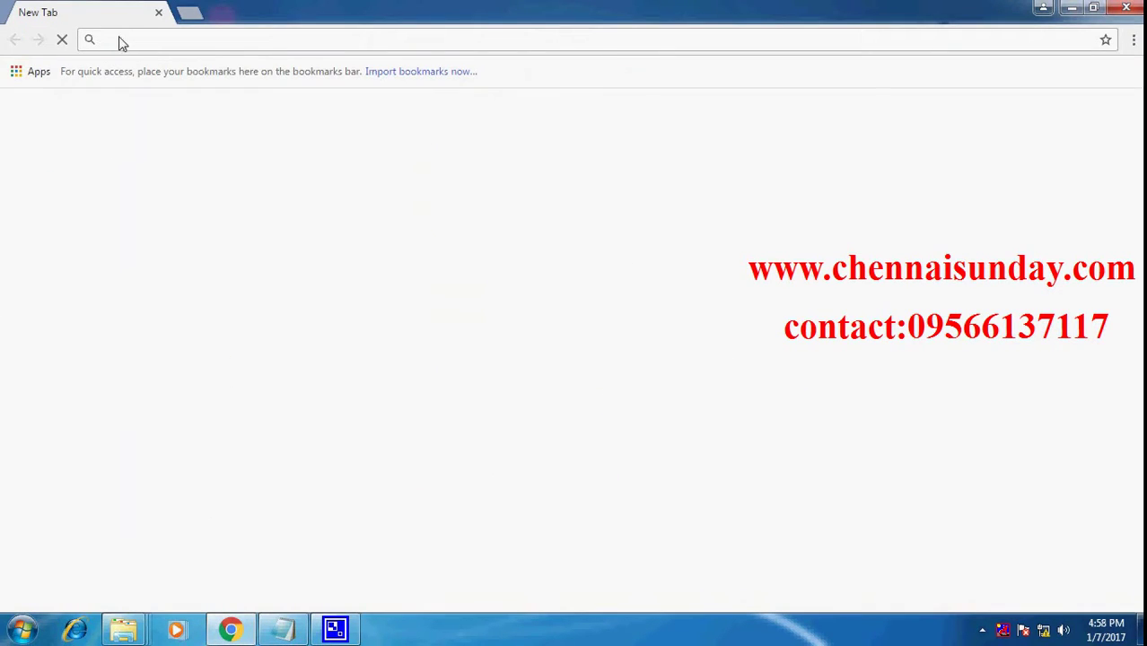
pyautogui.write('localhost:8080')
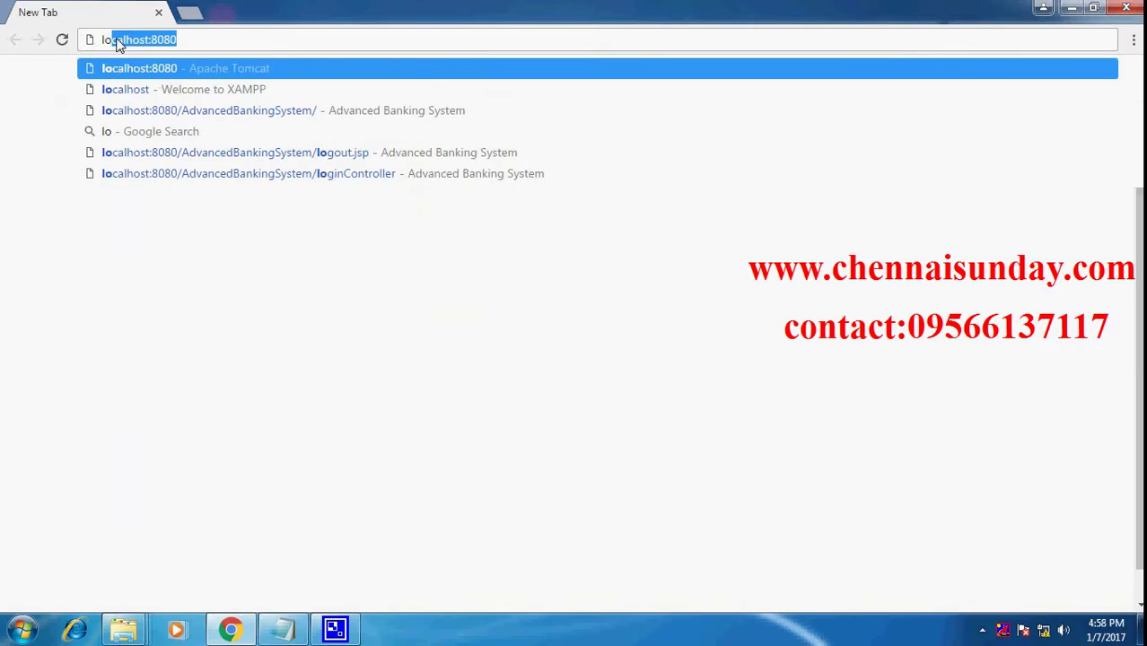
pyautogui.press('BackSpace')
pyautogui.press('BackSpace')
pyautogui.press('BackSpace')
pyautogui.press('BackSpace')
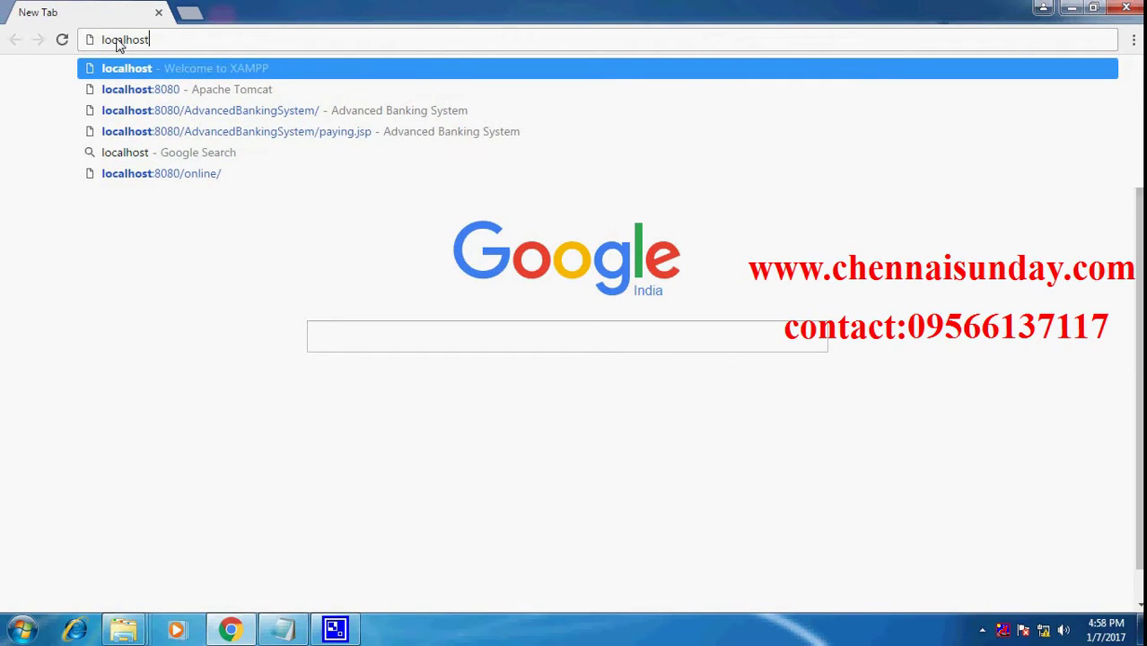
pyautogui.press('Return')
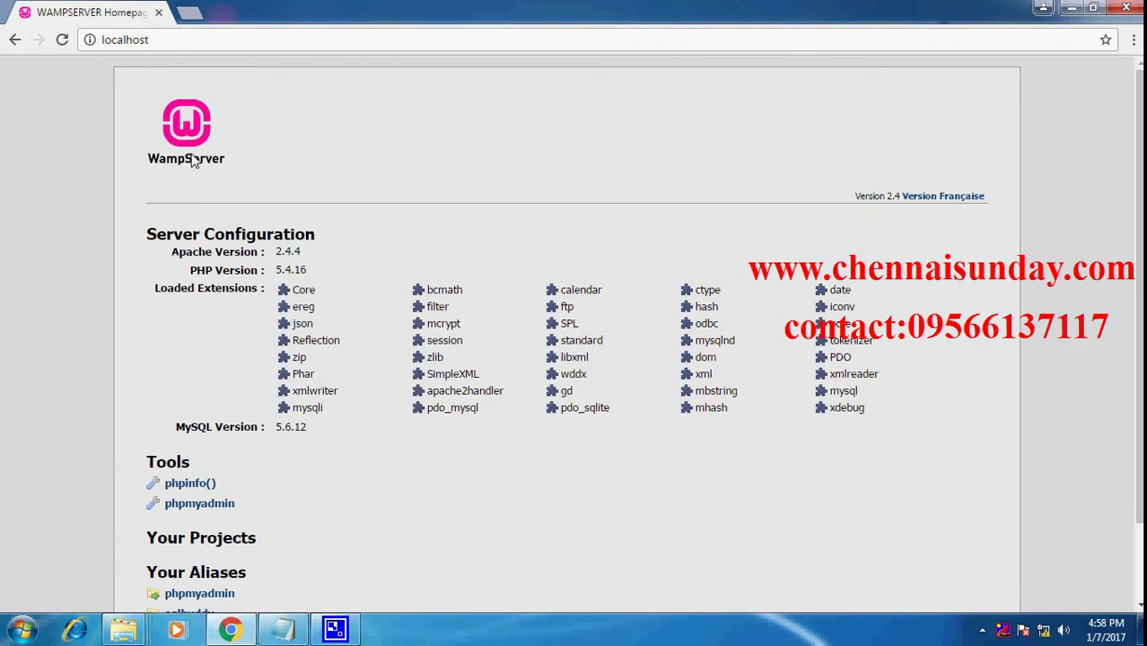
# Step: Open phpmyadmin from the homepage's Tools section in a new tab and log in as root with English as the language
pyautogui.scroll(-2, 231, 227)
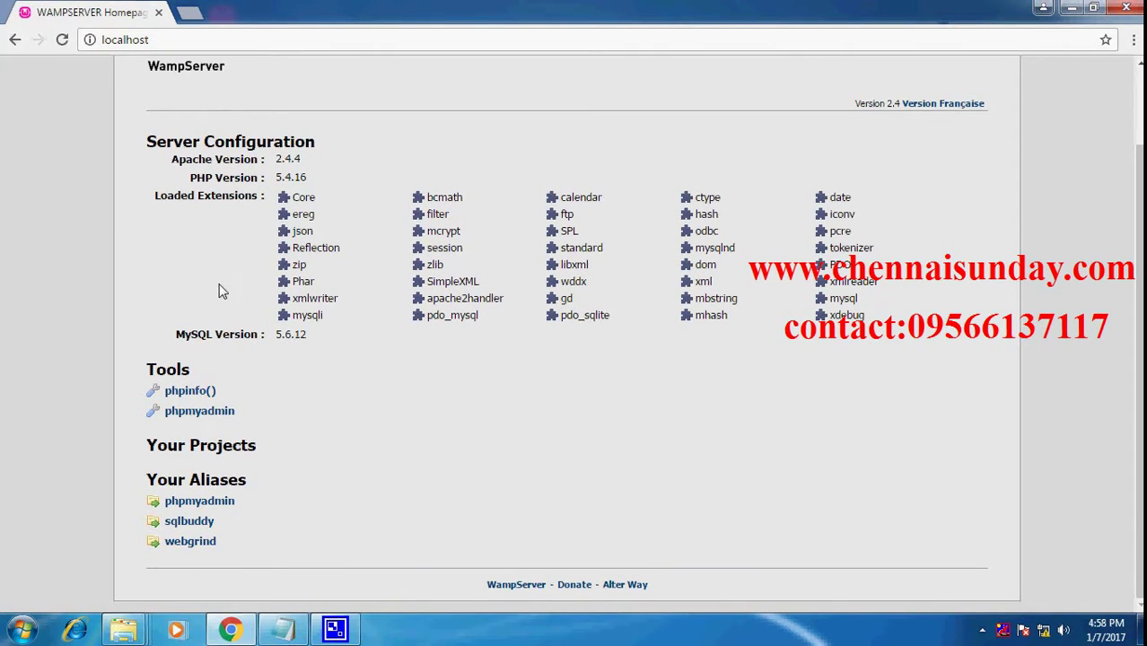
pyautogui.rightClick(219, 413)
pyautogui.click(252, 424)
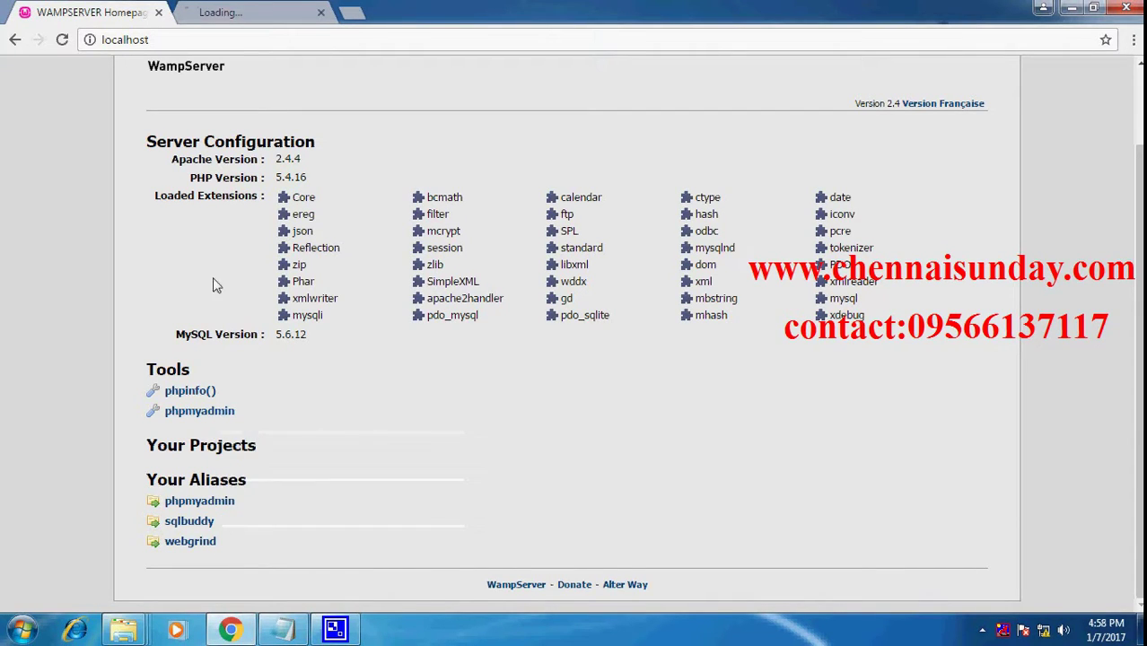
pyautogui.click(239, 11)
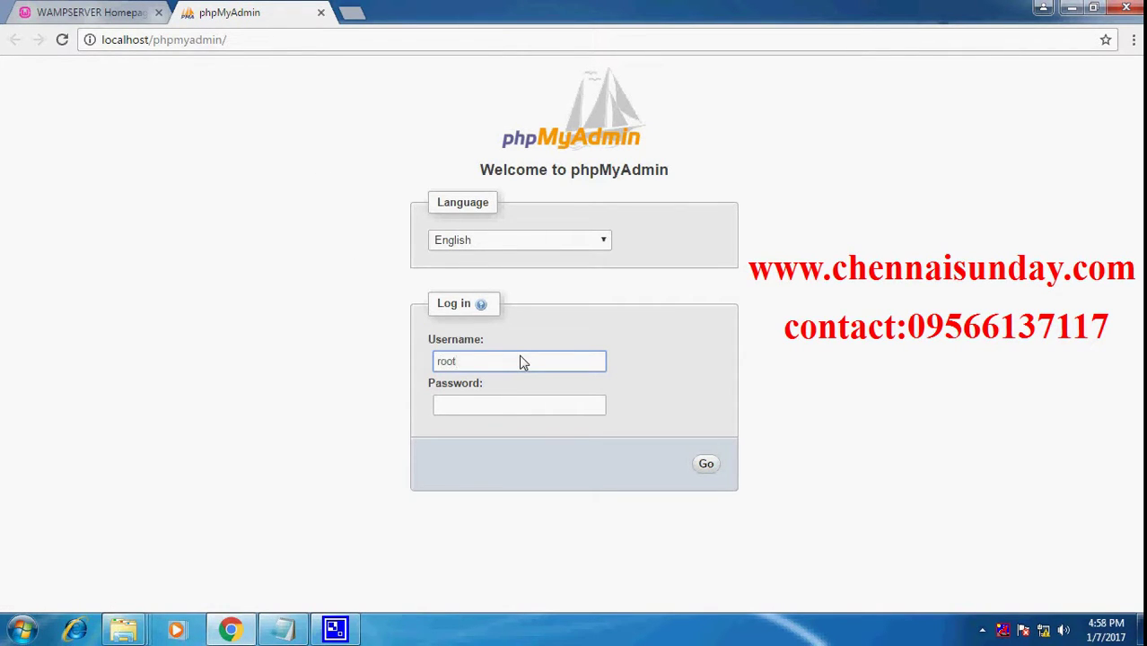
pyautogui.click(715, 465)
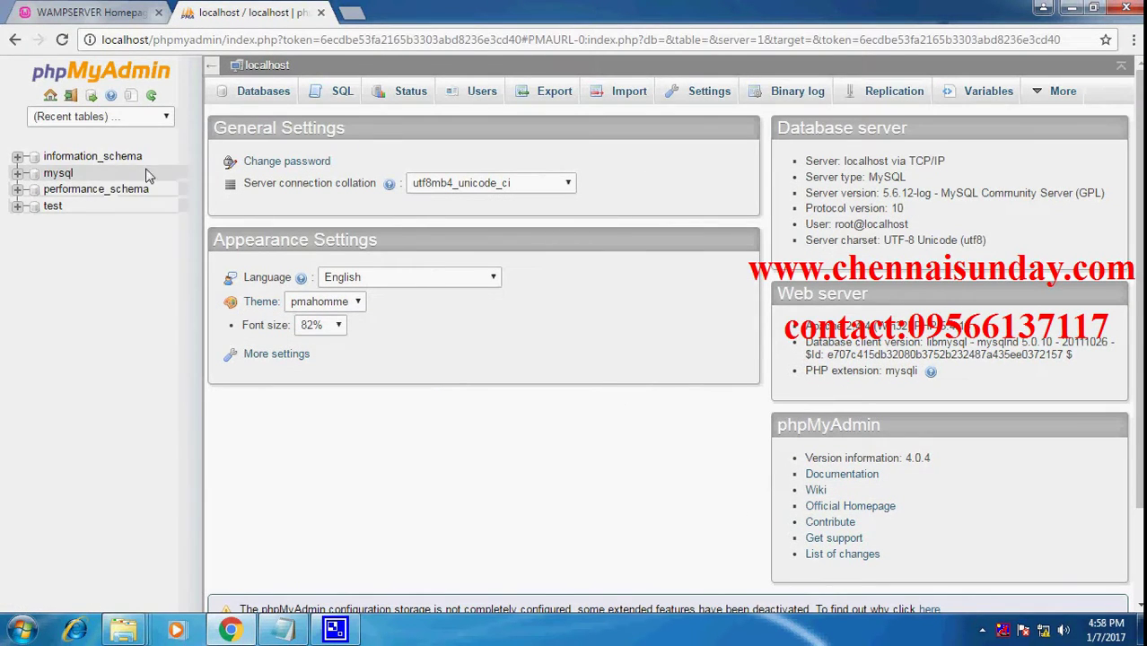
pyautogui.doubleClick(121, 75)
pyautogui.click(125, 314)
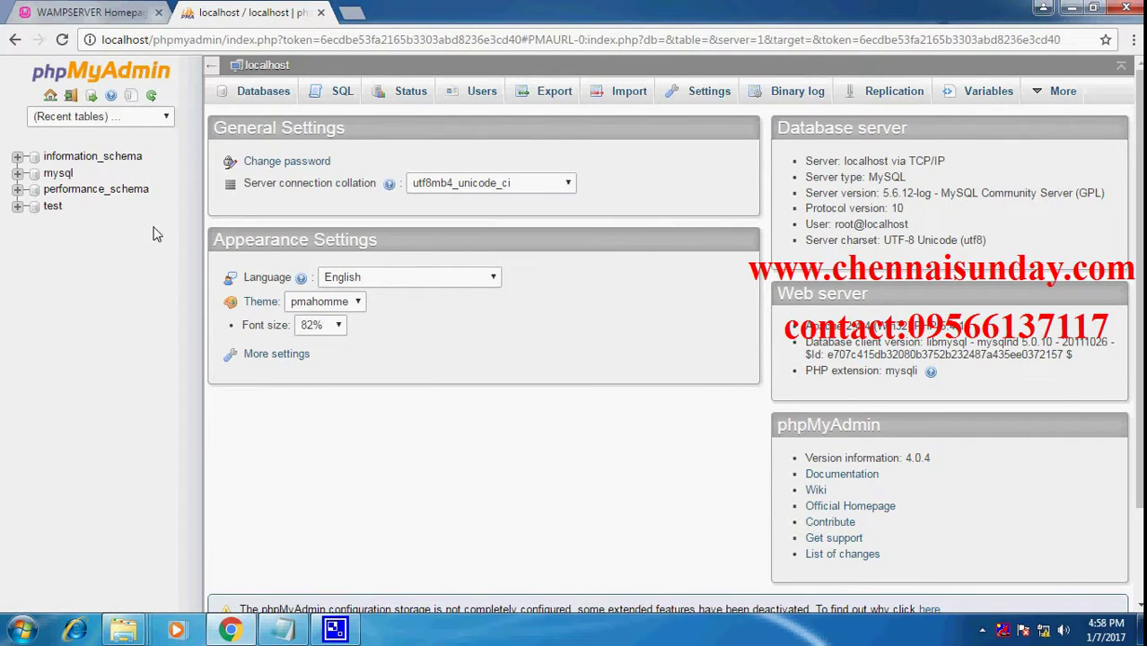
# Step: On the WampServer homepage, annotate the phpmyadmin tool link with a box, an arrow and "this is an backend of php project", and clear the annotation
pyautogui.click(110, 11)
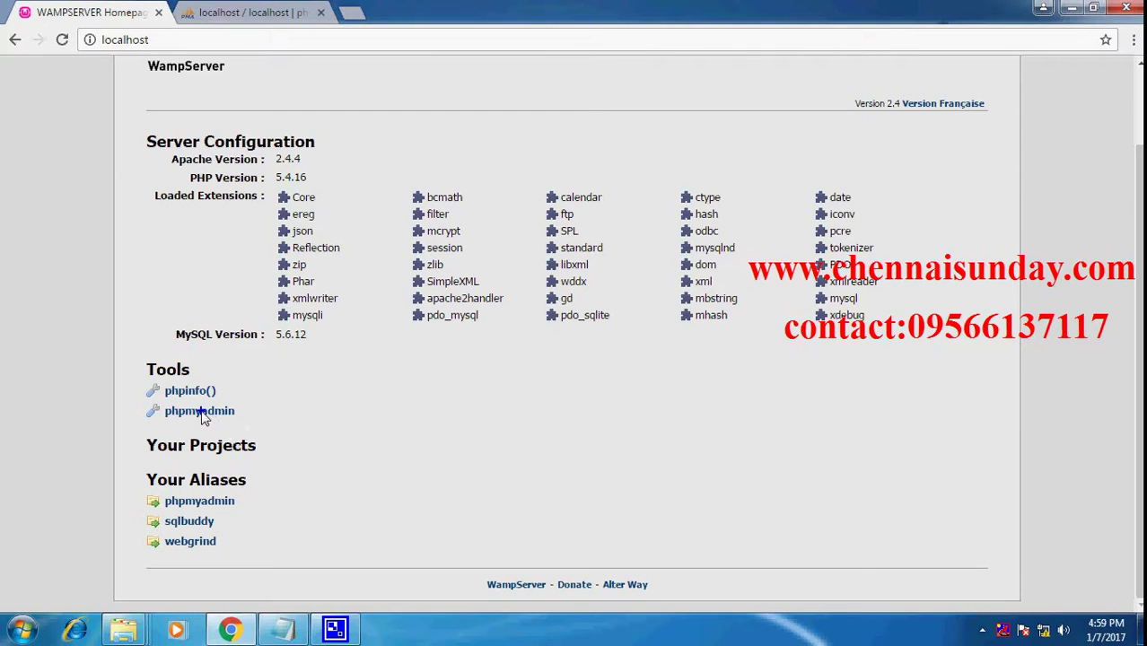
pyautogui.moveTo(146, 395)
pyautogui.mouseDown()
pyautogui.moveTo(256, 439)
pyautogui.moveTo(287, 440)
pyautogui.mouseUp()
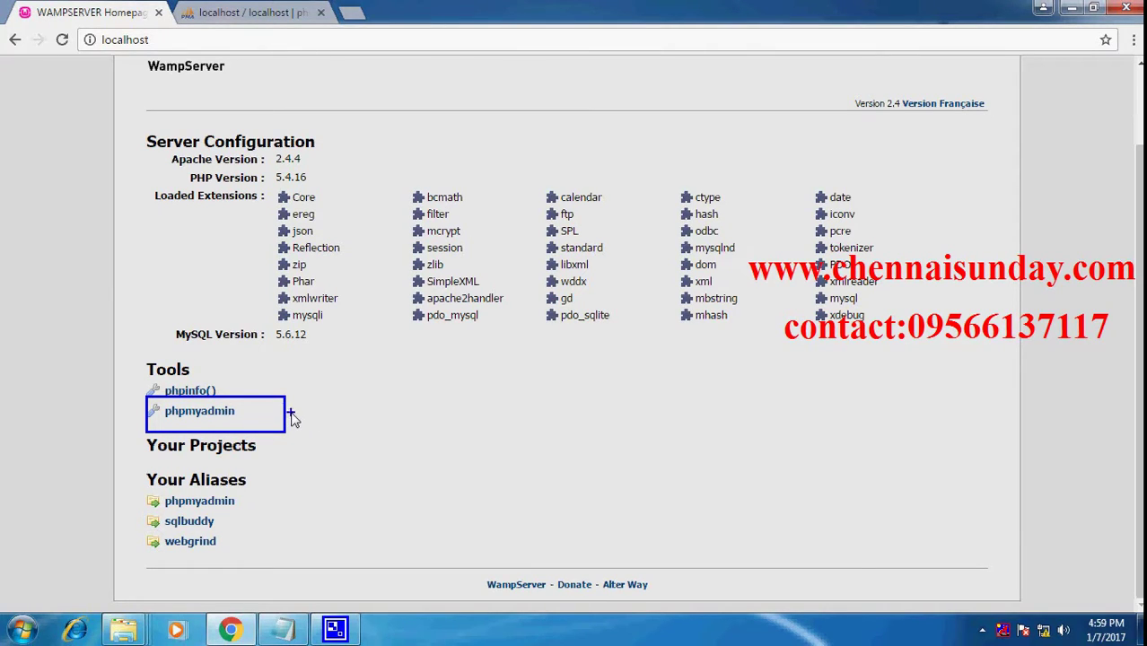
pyautogui.moveTo(287, 411)
pyautogui.mouseDown()
pyautogui.moveTo(481, 411)
pyautogui.moveTo(489, 422)
pyautogui.moveTo(508, 404)
pyautogui.mouseUp()
pyautogui.write('this is ')
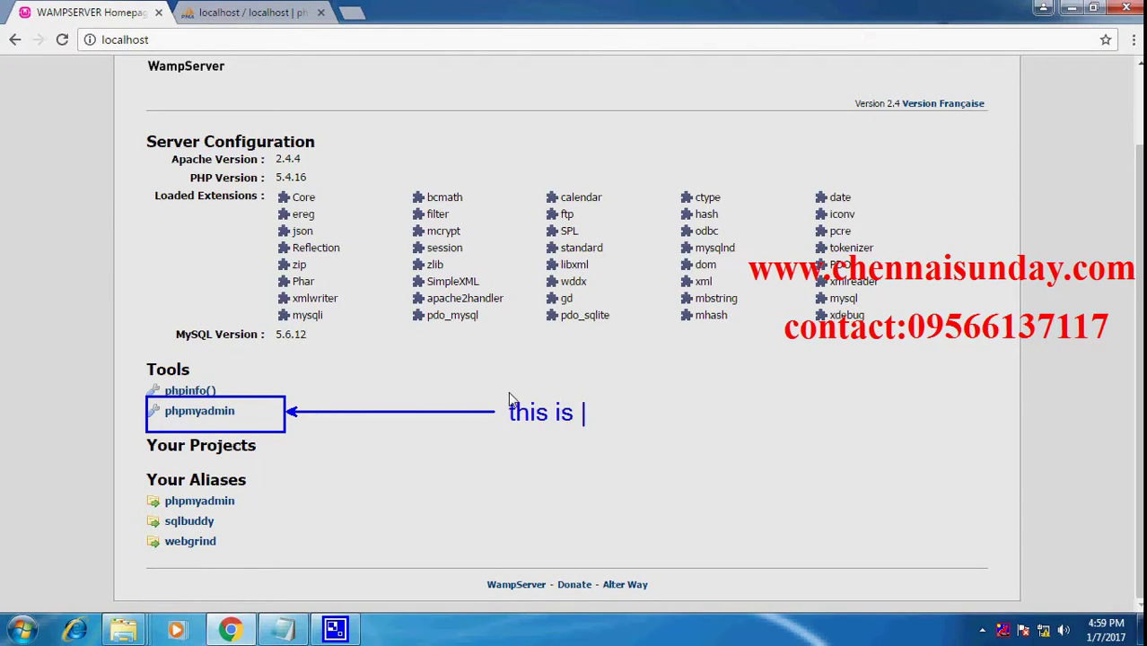
pyautogui.write('an ban')
pyautogui.press('BackSpace')
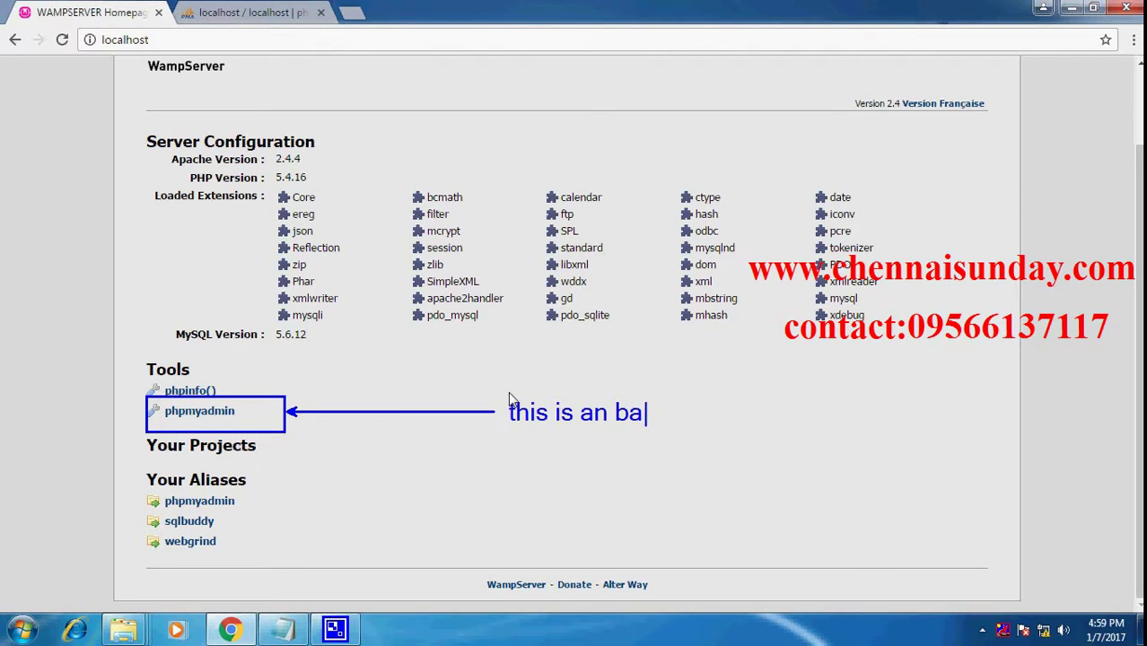
pyautogui.write('ckend ')
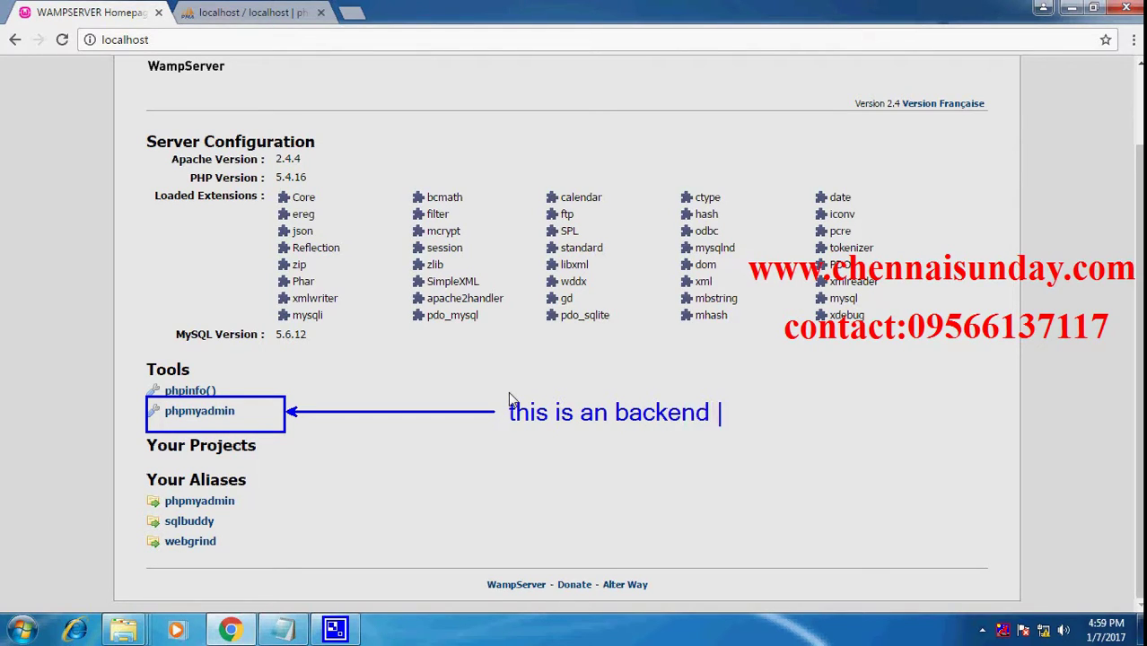
pyautogui.write('of php')
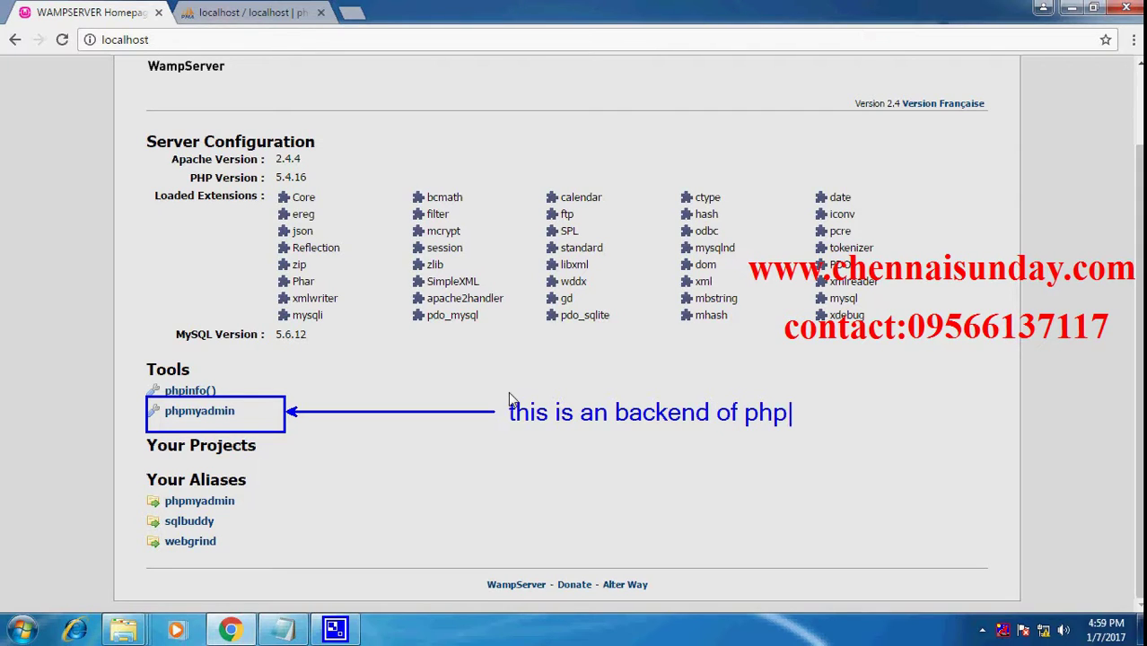
pyautogui.write(' project')
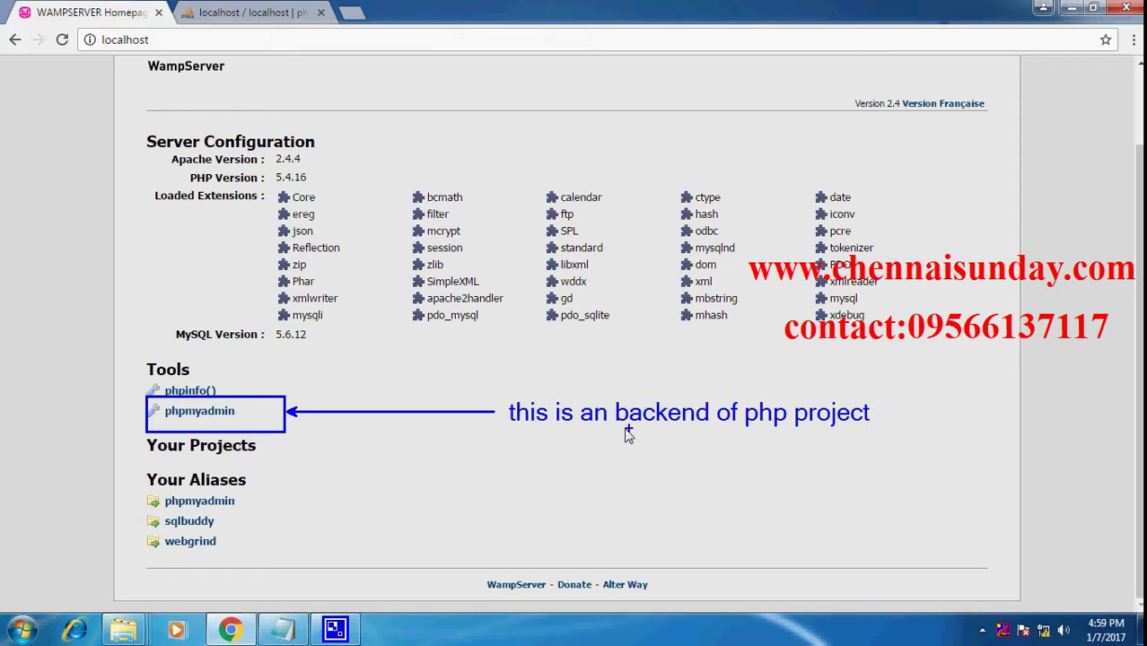
pyautogui.press('Escape')
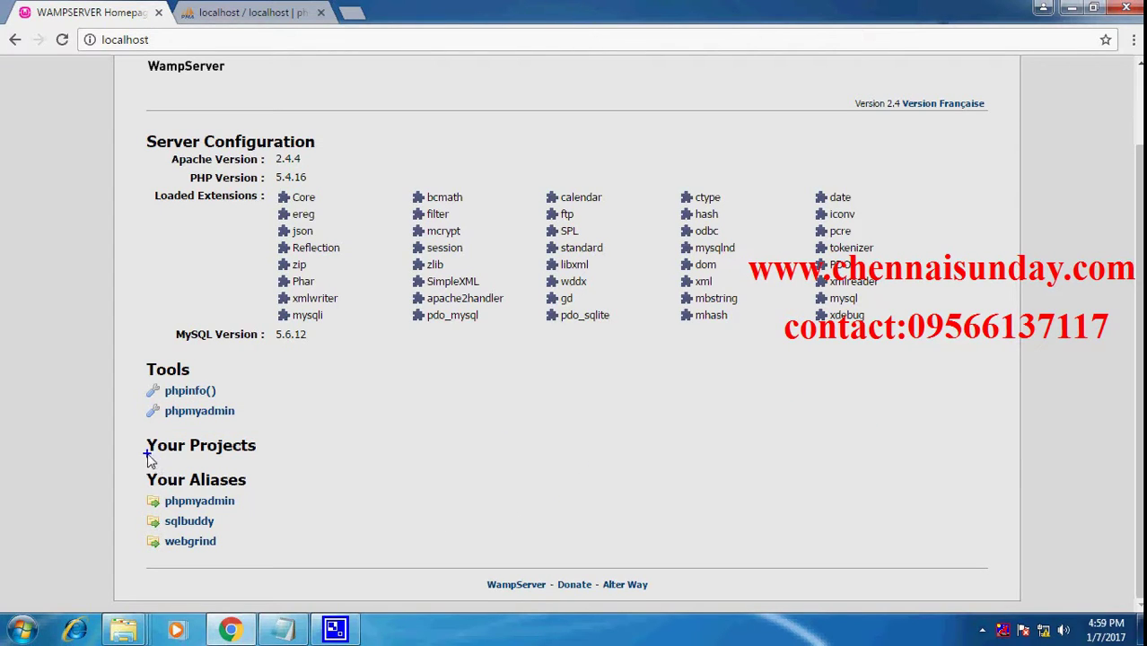
pyautogui.moveTo(144, 440); pyautogui.dragTo(180, 466)
pyautogui.press('Escape')
pyautogui.moveTo(135, 435); pyautogui.dragTo(193, 467)
pyautogui.press('Escape')
# Step: Annotate the Your Projects heading with a box, an arrow and "our project folders will be show here", and clear the annotation
pyautogui.moveTo(145, 439)
pyautogui.mouseDown()
pyautogui.moveTo(289, 478)
pyautogui.moveTo(375, 482)
pyautogui.mouseUp()
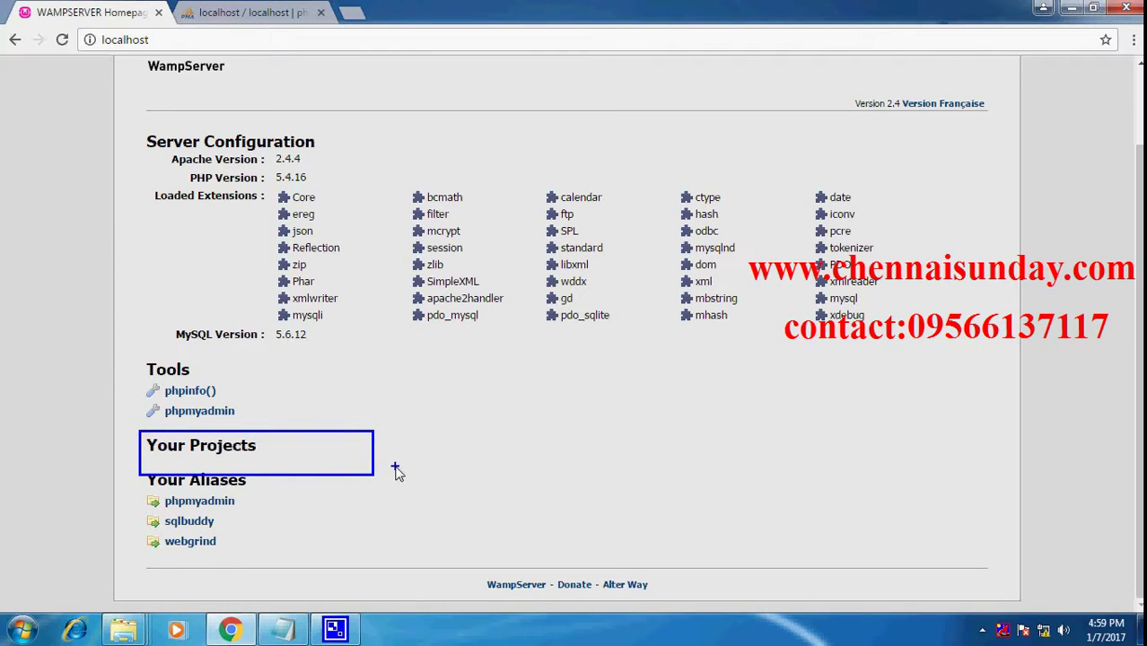
pyautogui.moveTo(373, 451); pyautogui.dragTo(557, 452)
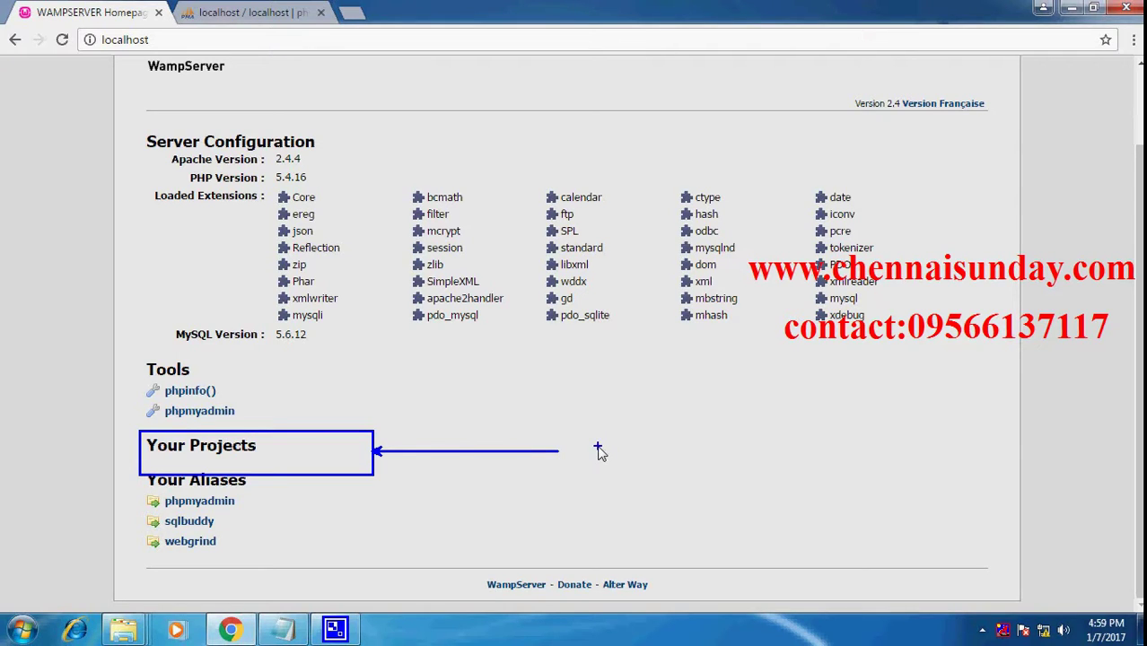
pyautogui.click(599, 457)
pyautogui.click(579, 440)
pyautogui.write('our project')
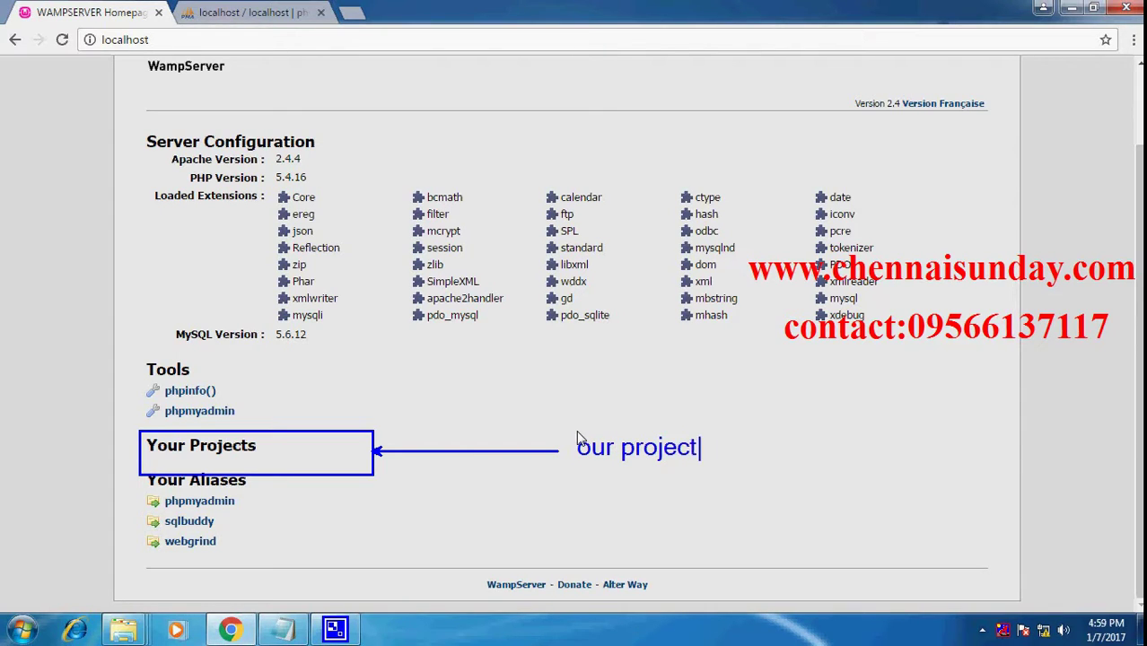
pyautogui.write(' folders will ')
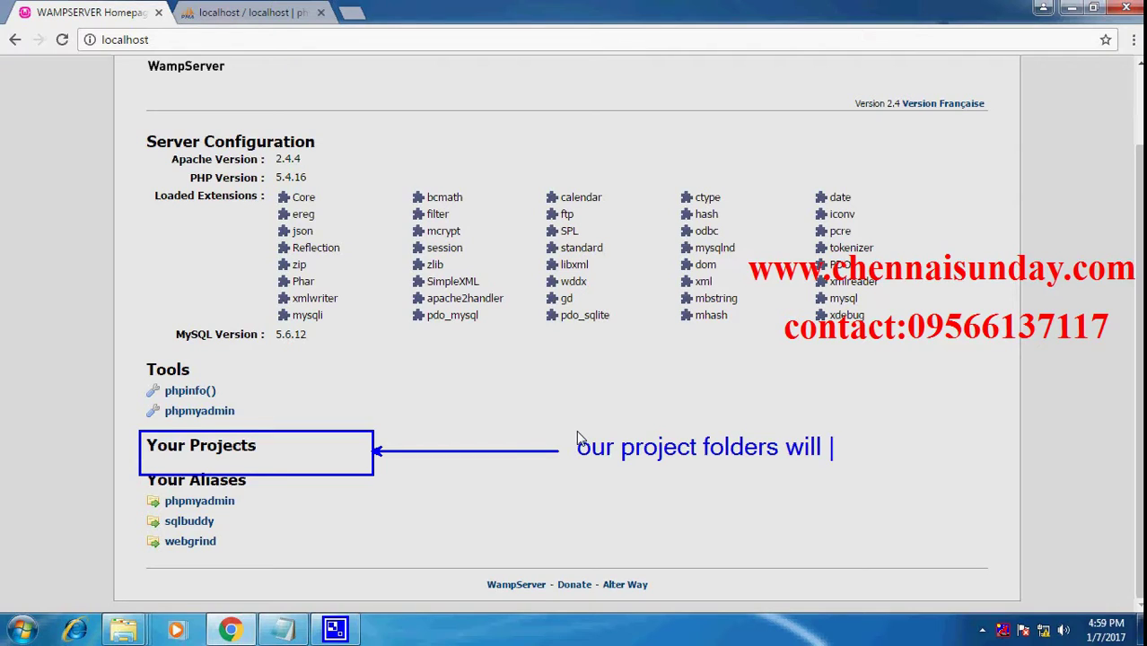
pyautogui.write('be show here')
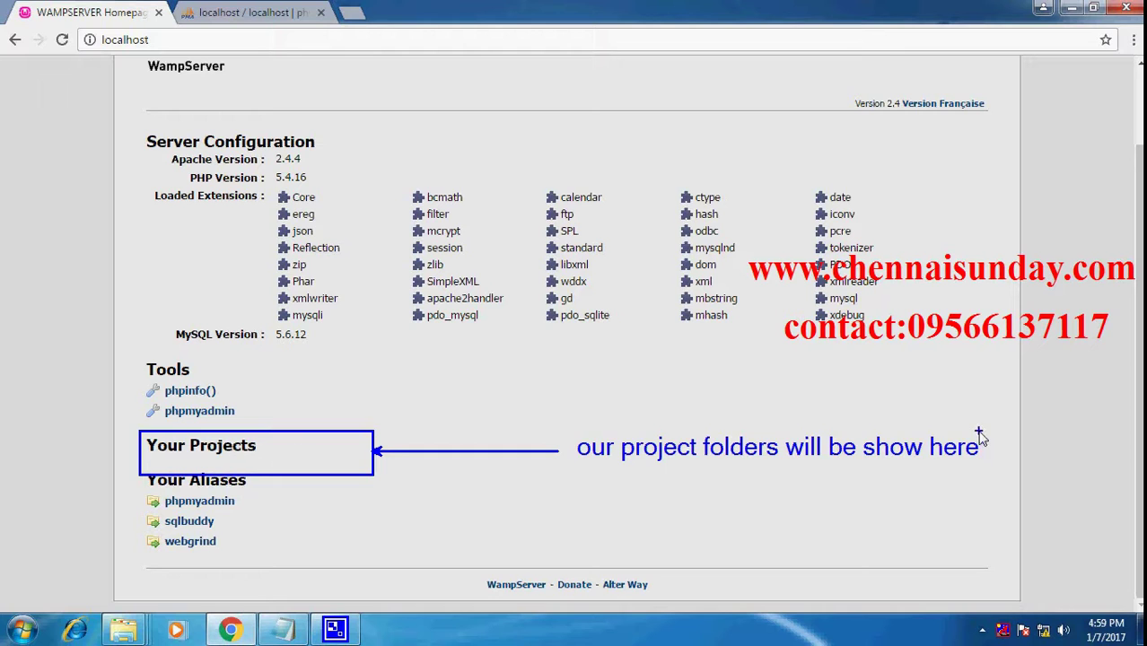
pyautogui.press('Escape')
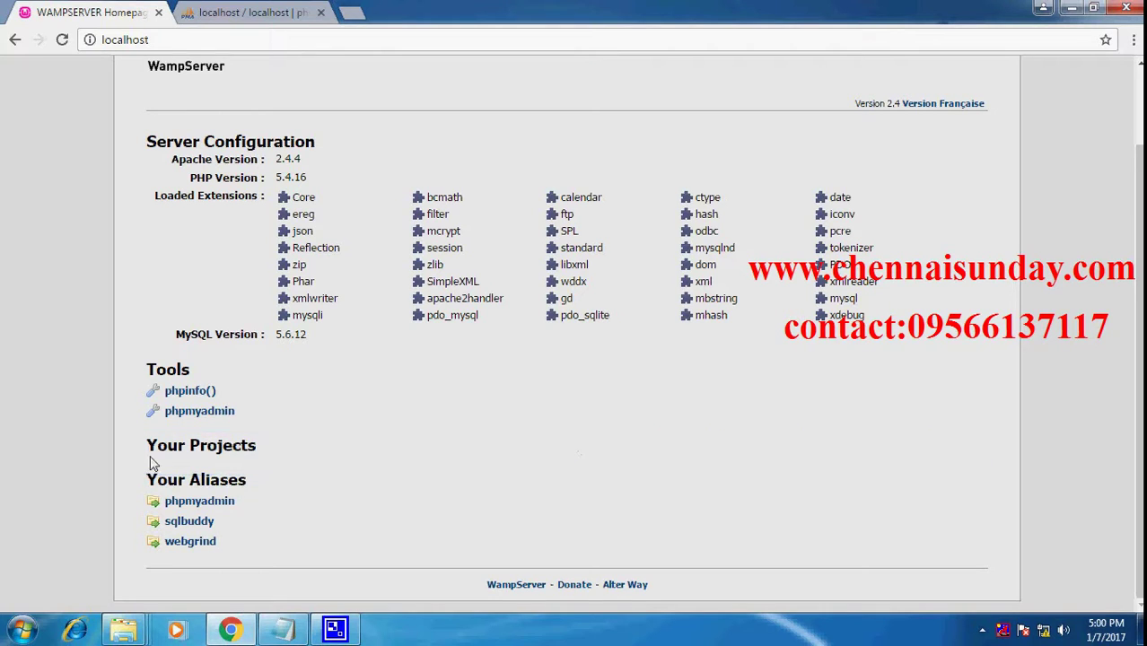
# Step: Close the WampServer homepage and, back in Windows Explorer, put WampServer 2.4 offline
pyautogui.click(159, 13)
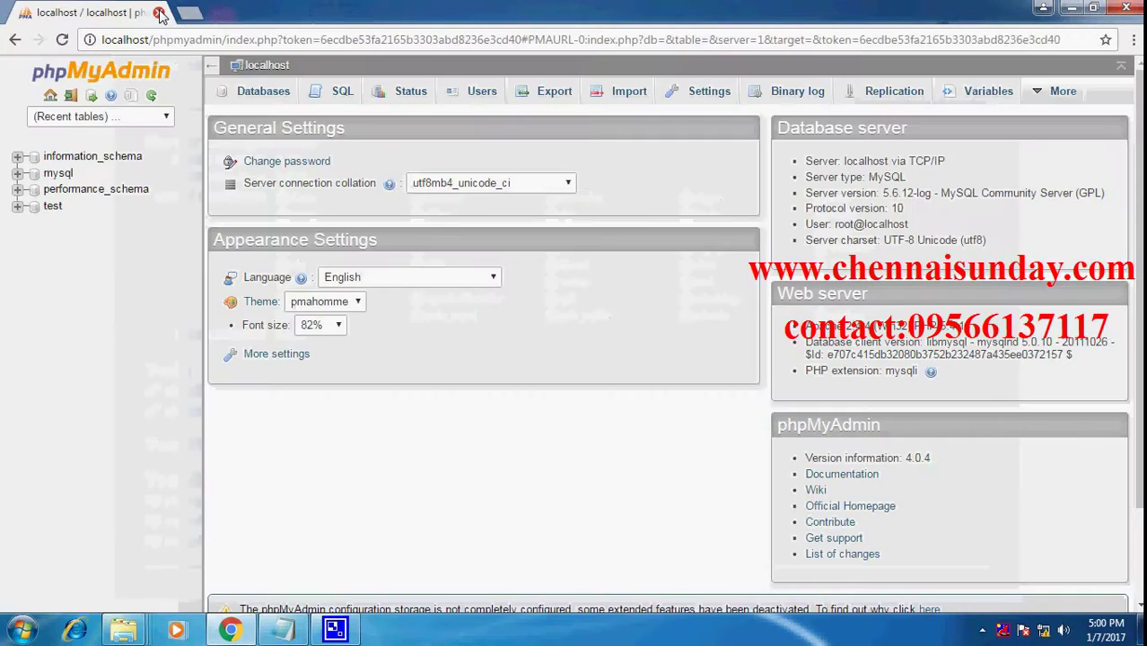
pyautogui.click(123, 630)
pyautogui.click(983, 630)
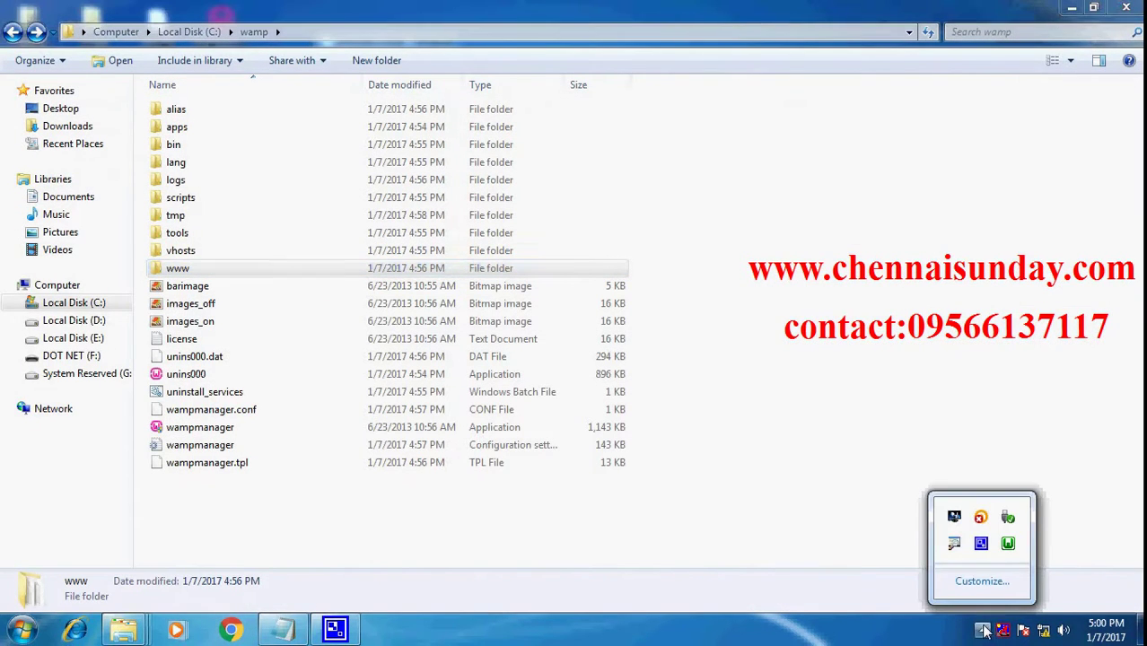
pyautogui.click(1007, 544)
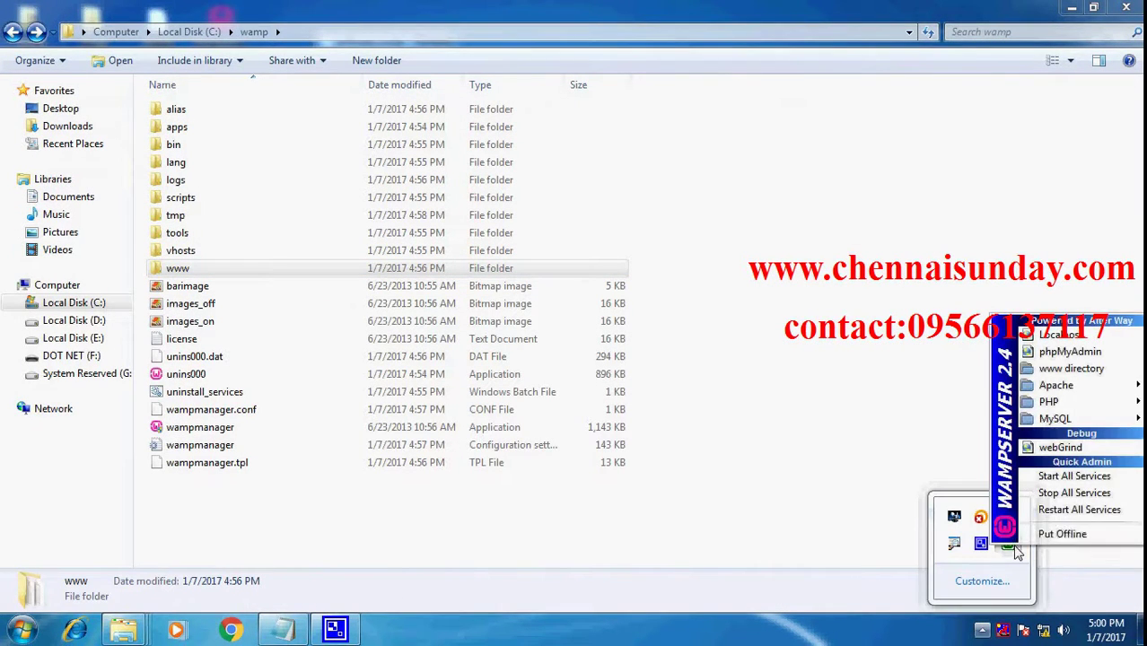
pyautogui.click(1064, 533)
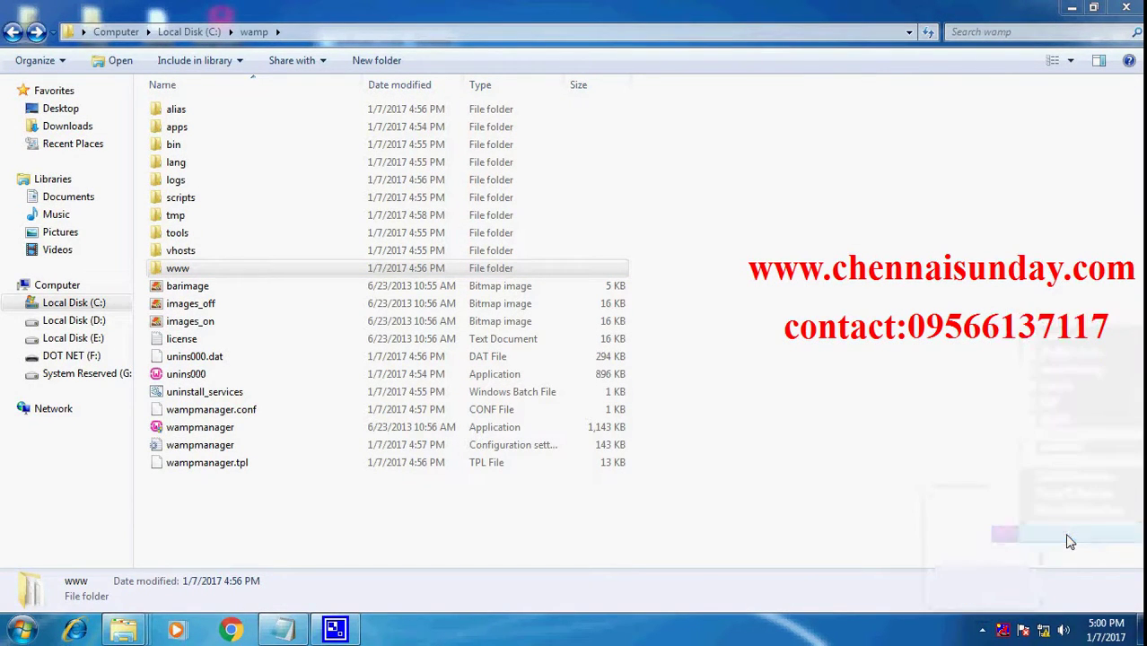
# Step: Try again to put WampServer 2.4 offline and dismiss the Aestan Tray Menu dialog
pyautogui.click(983, 630)
pyautogui.click(1005, 544)
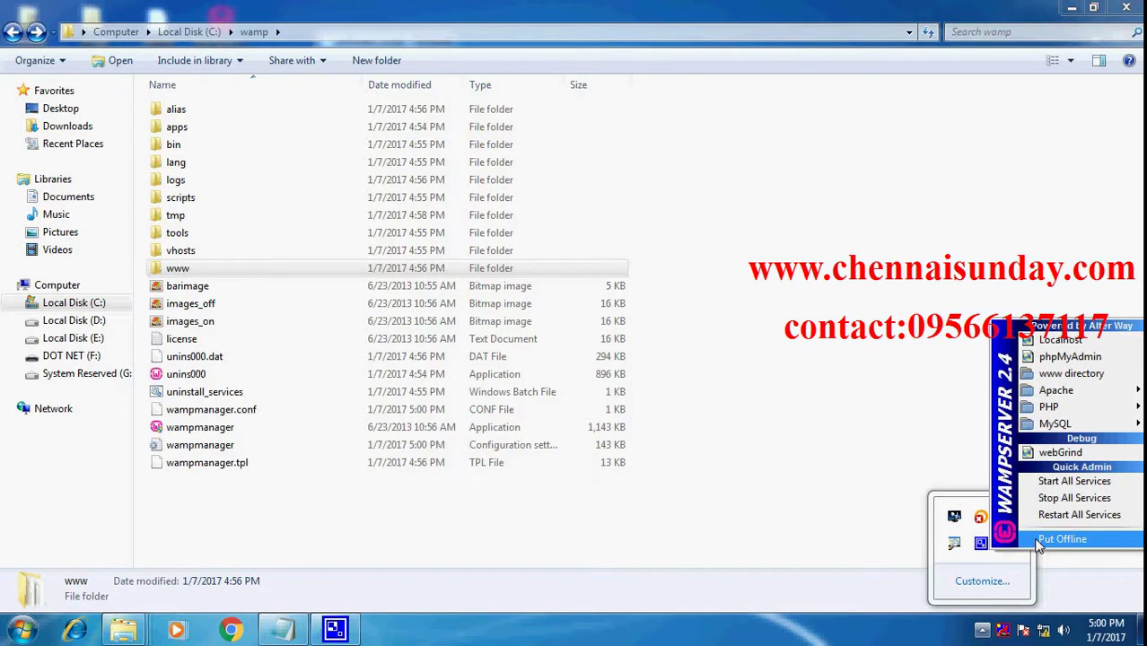
pyautogui.click(1040, 540)
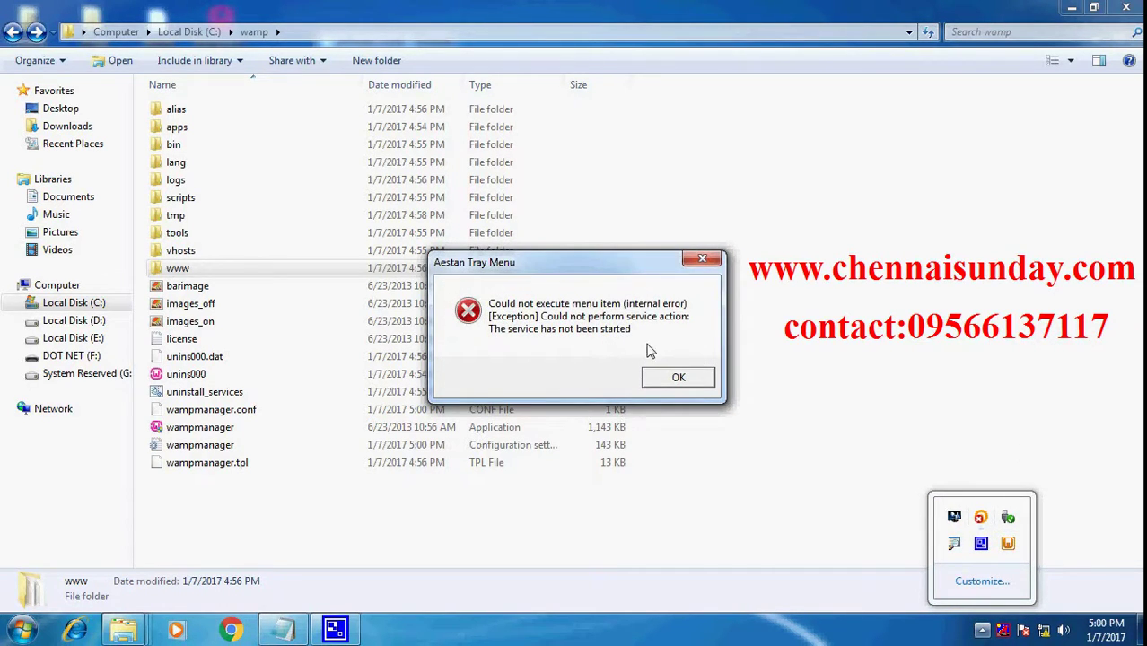
pyautogui.click(674, 377)
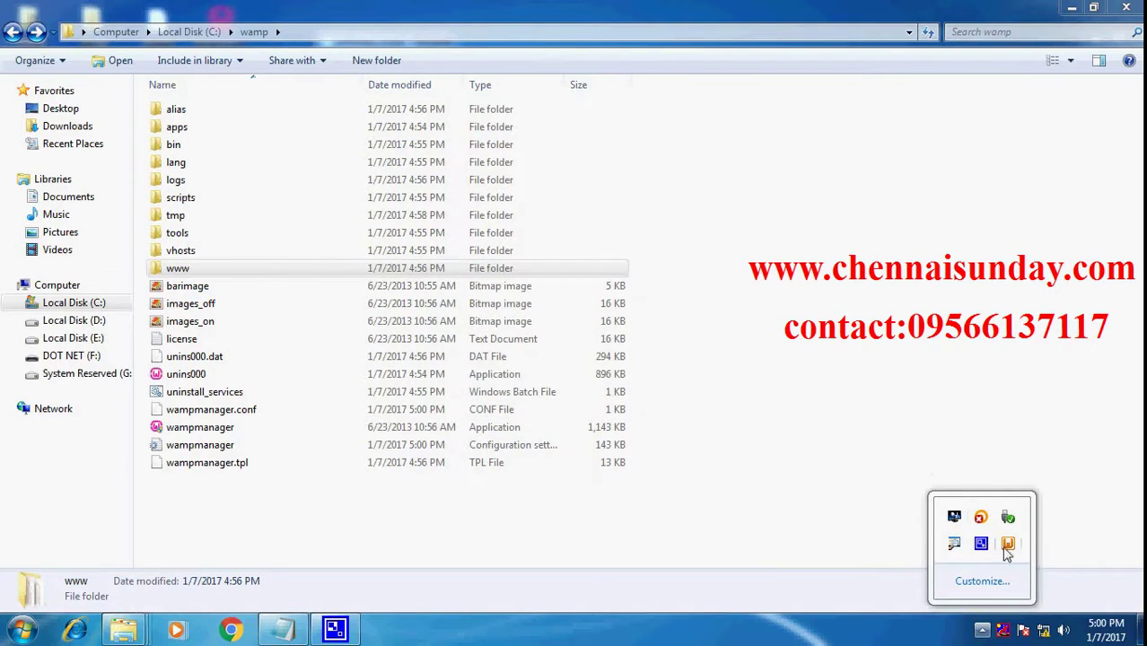
pyautogui.rightClick(335, 629)
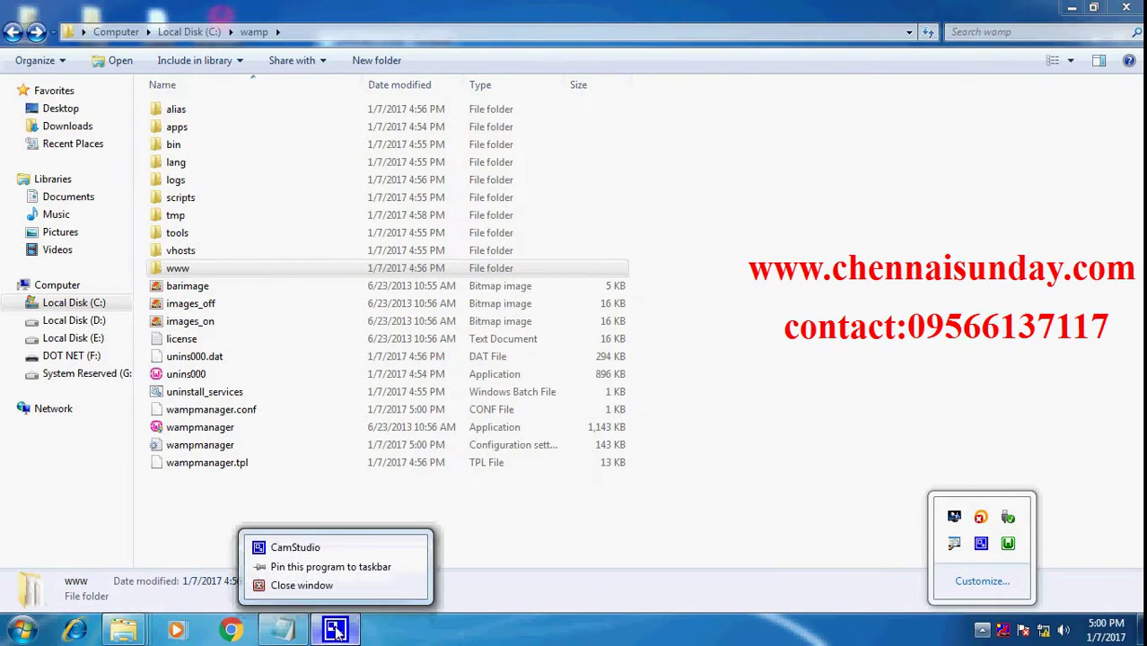
pyautogui.rightClick(980, 543)
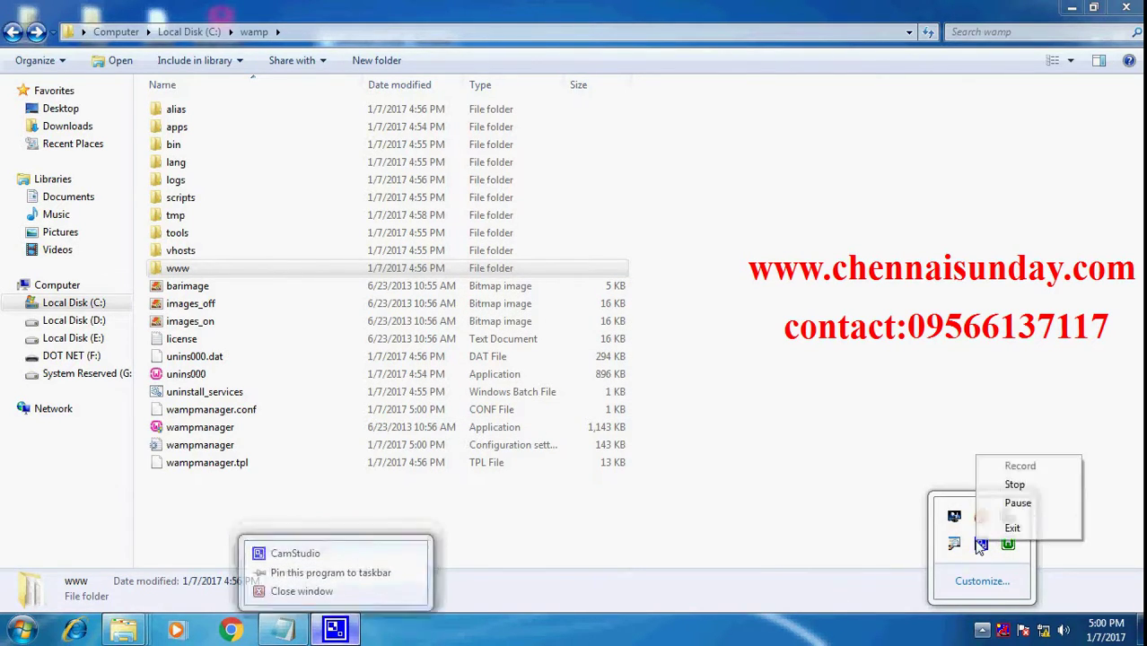